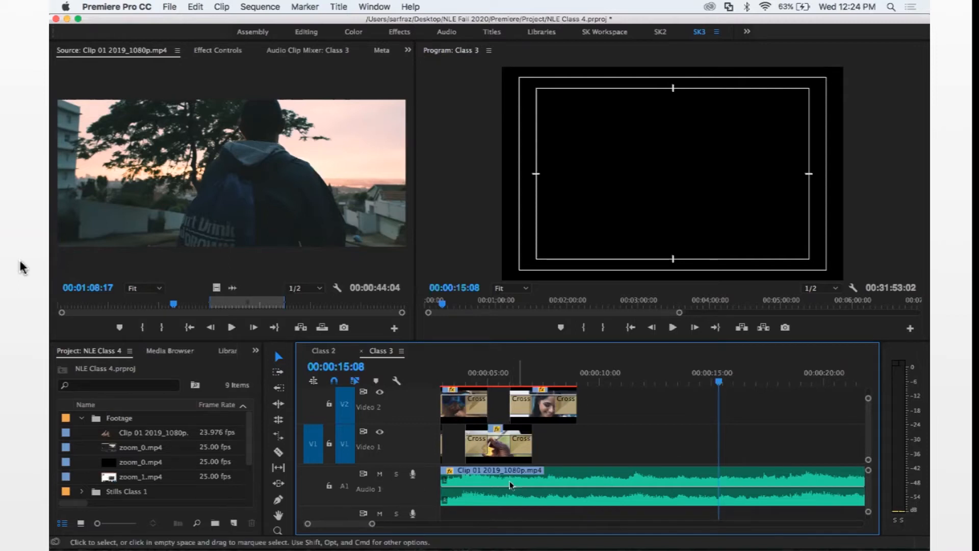
Play the Class 3 sequence audio from about 00:00:12:19, trying the mute on the Audio 1 track.
{"action": "left_click", "coordinate": [665, 381]}
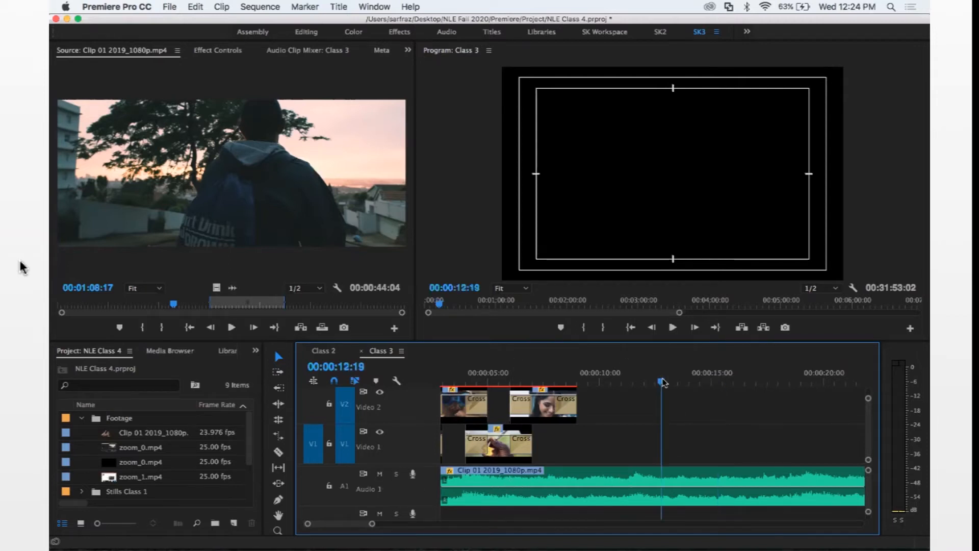
{"action": "key", "text": "space"}
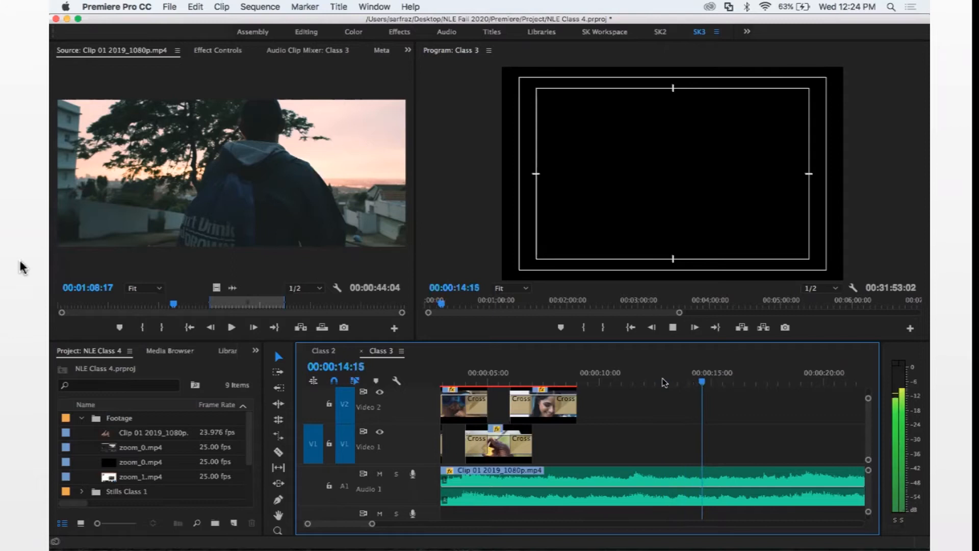
{"action": "key", "text": "space"}
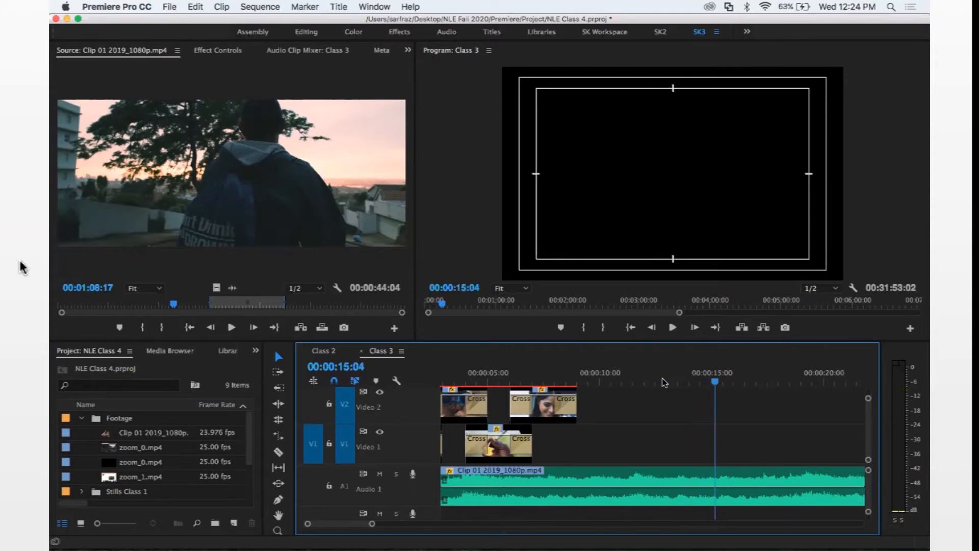
{"action": "left_click", "coordinate": [379, 473]}
{"action": "key", "text": "space"}
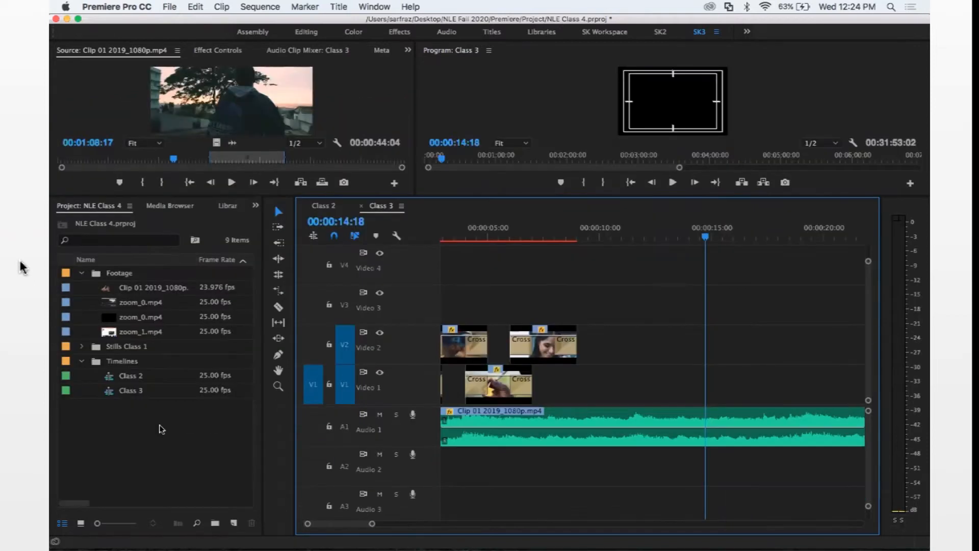
Switch to Finder and import the A-numbered clips and Clip 01 from the Footages folder into the Footage bin, leaving the bin collapsed.
{"action": "key", "text": "super+Tab"}
{"action": "key", "text": "super+Tab"}
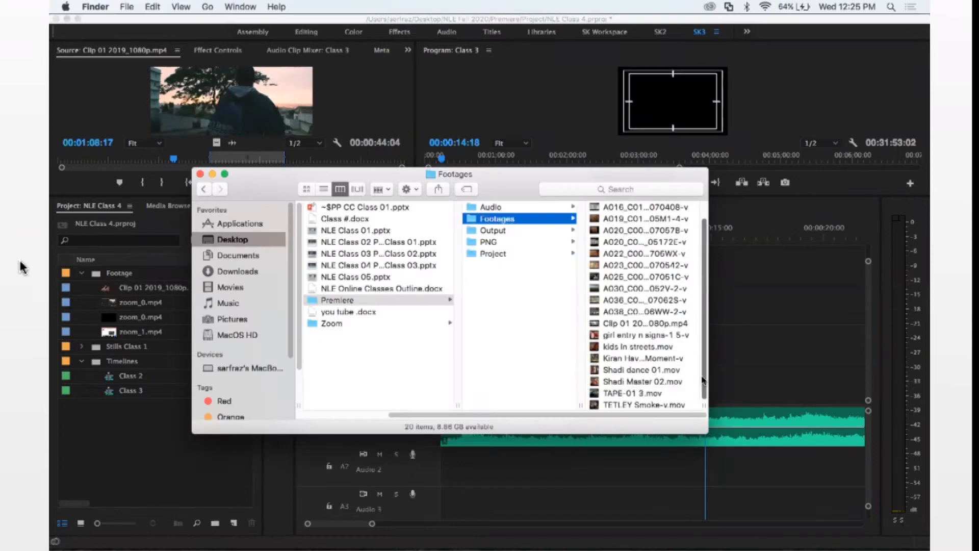
{"action": "key", "text": "Right"}
{"action": "left_click", "coordinate": [500, 346], "text": "shift"}
{"action": "left_click_drag", "start_coordinate": [466, 210], "coordinate": [97, 276]}
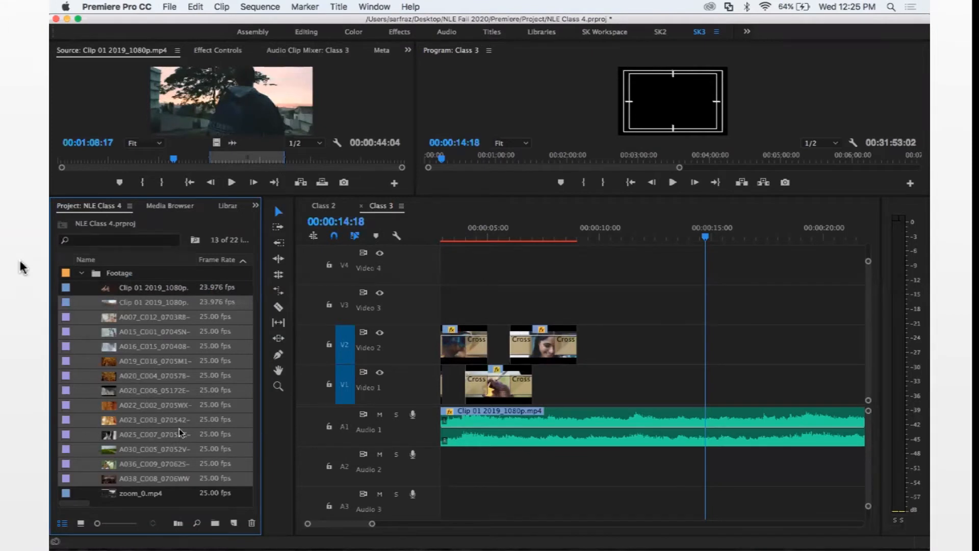
{"action": "left_click", "coordinate": [82, 274]}
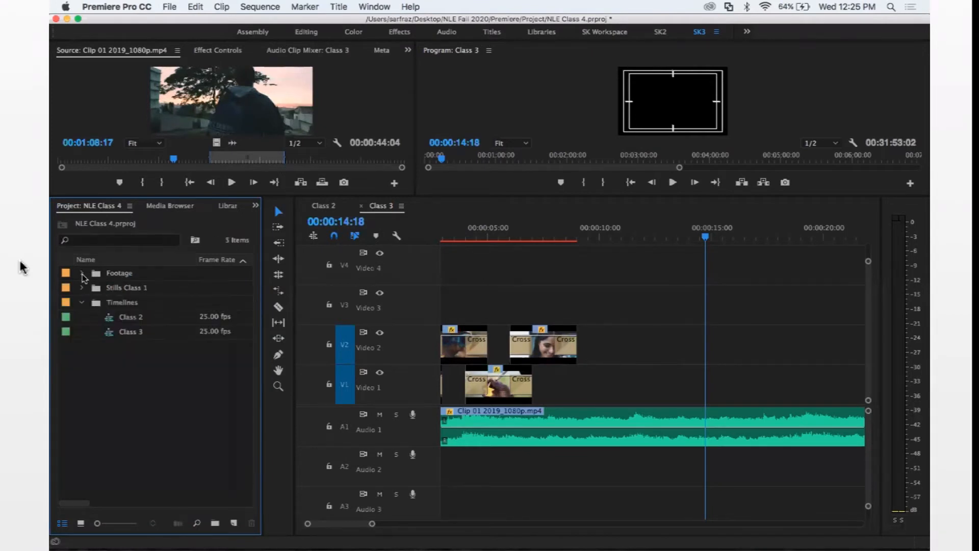
Switch to Finder and import the Audio folder into the project as a bin, keeping the Timelines bin expanded.
{"action": "key", "text": "super+Tab"}
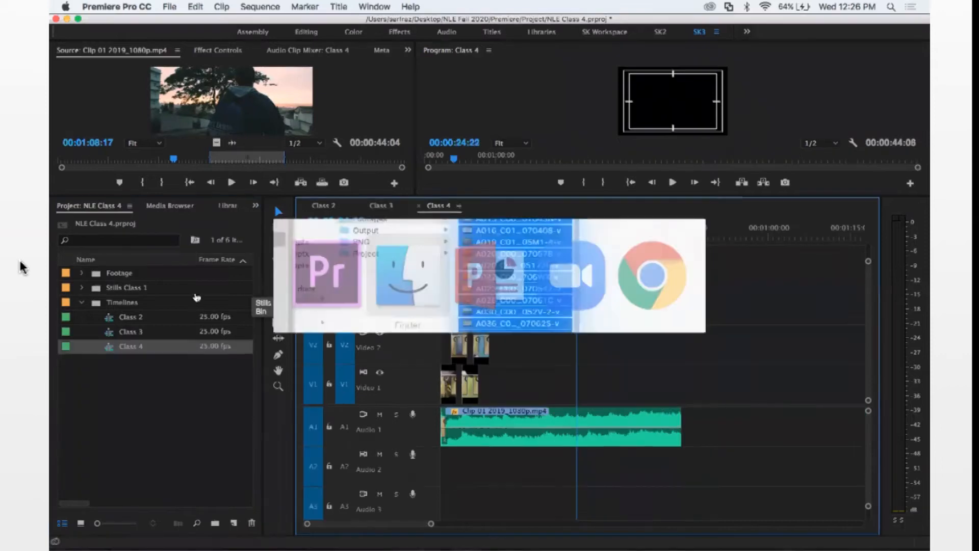
{"action": "key", "text": "Up"}
{"action": "left_click_drag", "start_coordinate": [352, 207], "coordinate": [135, 407]}
{"action": "left_click", "coordinate": [135, 408]}
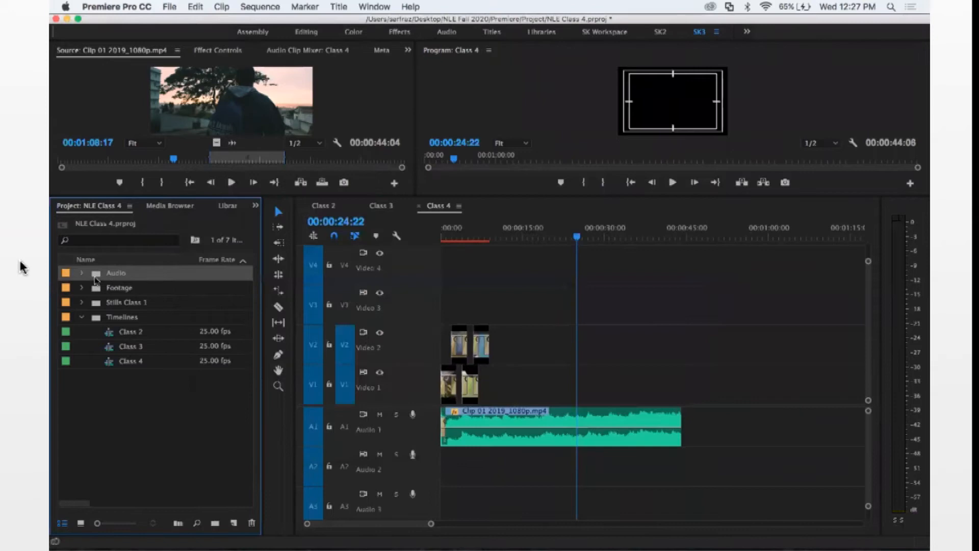
{"action": "left_click", "coordinate": [82, 317]}
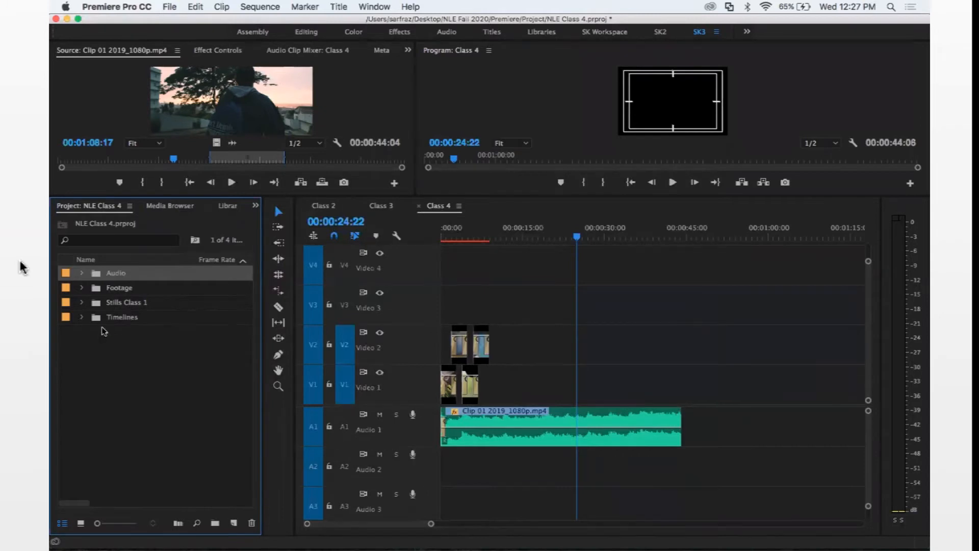
{"action": "left_click", "coordinate": [81, 318]}
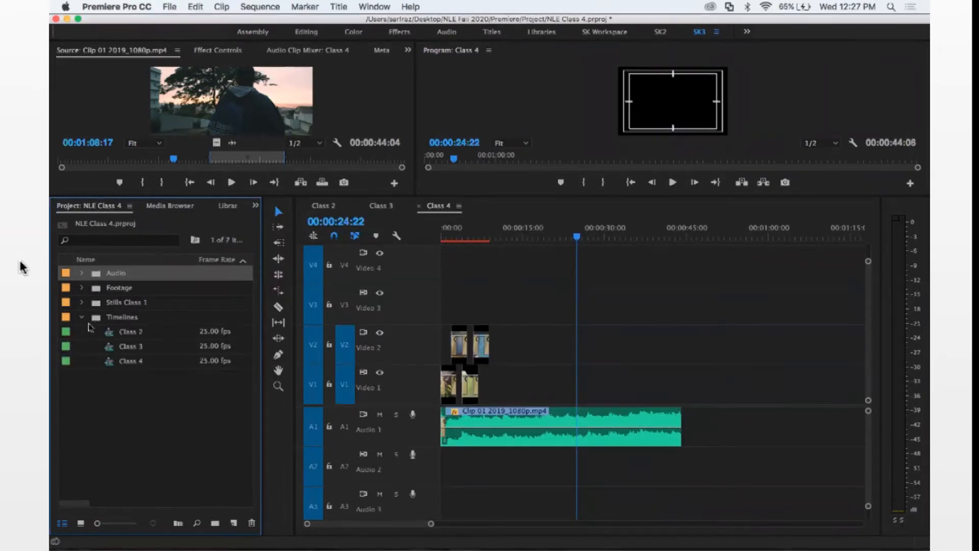
Expand the Audio bin and place Naya New Voice.wav on the Audio 2 track of Class 4 at about 19 seconds.
{"action": "left_click", "coordinate": [131, 361]}
{"action": "left_click", "coordinate": [81, 273]}
{"action": "left_click", "coordinate": [192, 292]}
{"action": "left_click_drag", "start_coordinate": [132, 303], "coordinate": [580, 461]}
Play the Class 4 sequence from about 00:00:21:04 to hear the music and the voice clip together.
{"action": "left_click", "coordinate": [754, 235]}
{"action": "key", "text": "space"}
{"action": "key", "text": "w"}
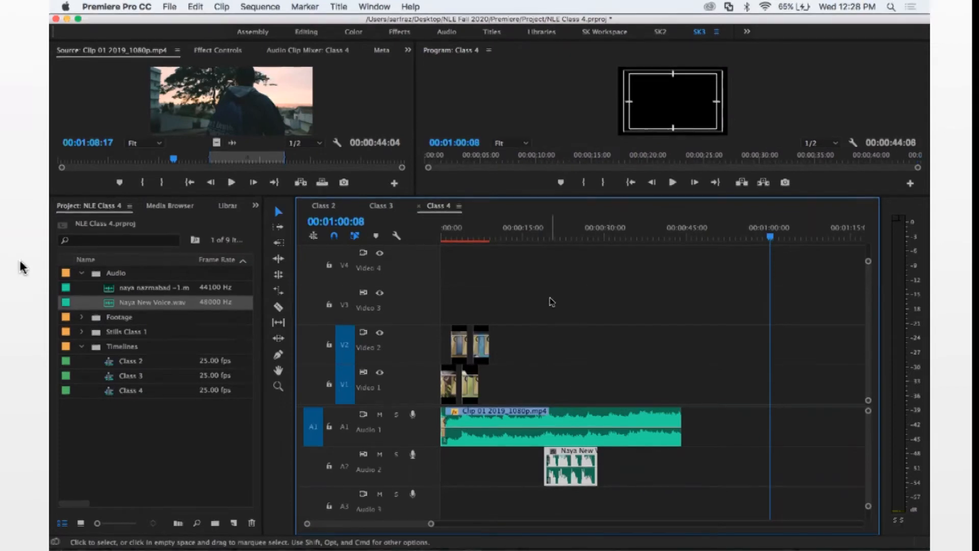
{"action": "left_click", "coordinate": [557, 237]}
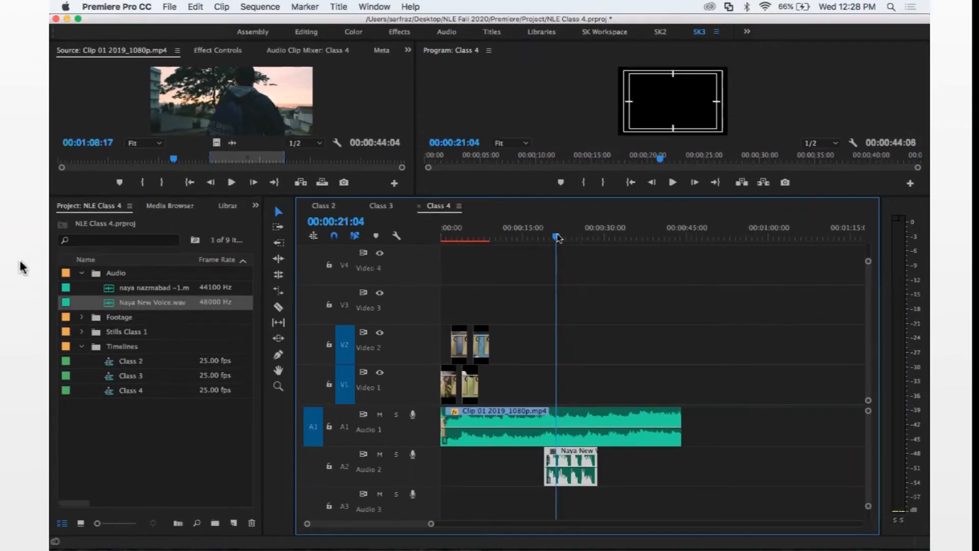
{"action": "key", "text": "space"}
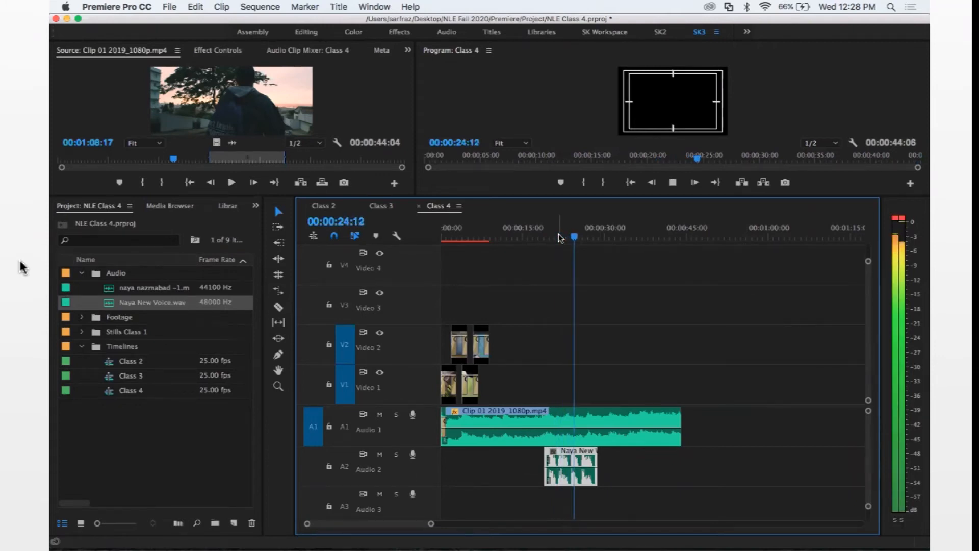
{"action": "key", "text": "space"}
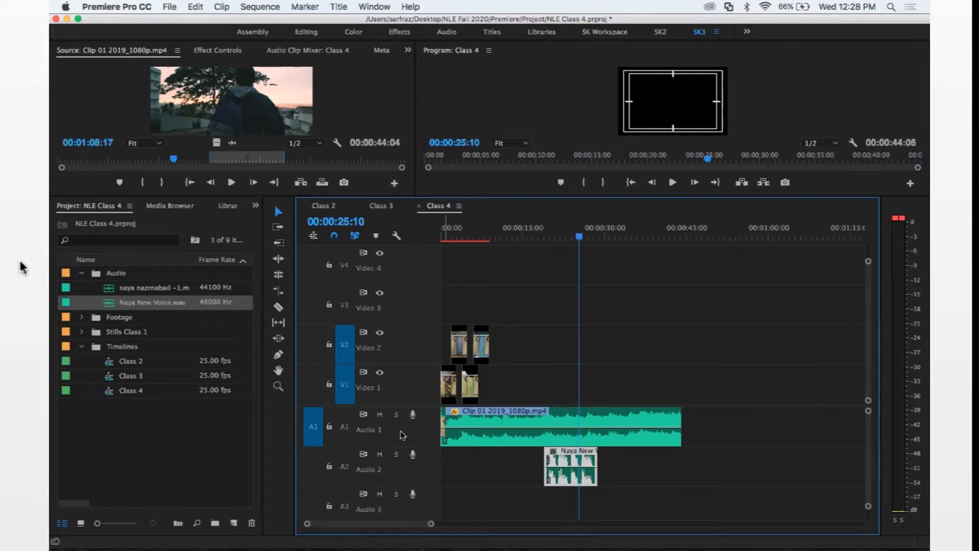
Mute the Audio 1 track, listen to the voice clip from about 00:00:21:18, and unmute the track.
{"action": "left_click", "coordinate": [380, 414]}
{"action": "left_click", "coordinate": [559, 238]}
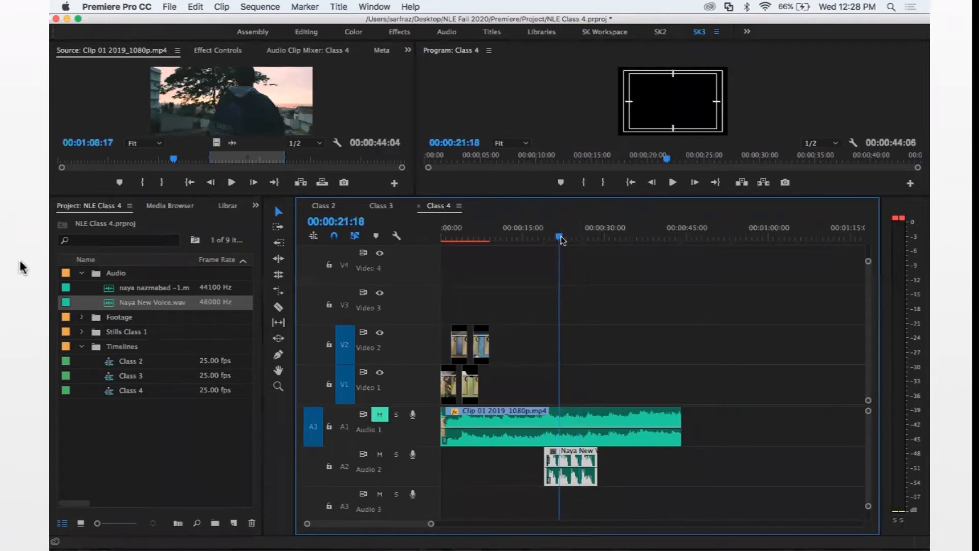
{"action": "key", "text": "space"}
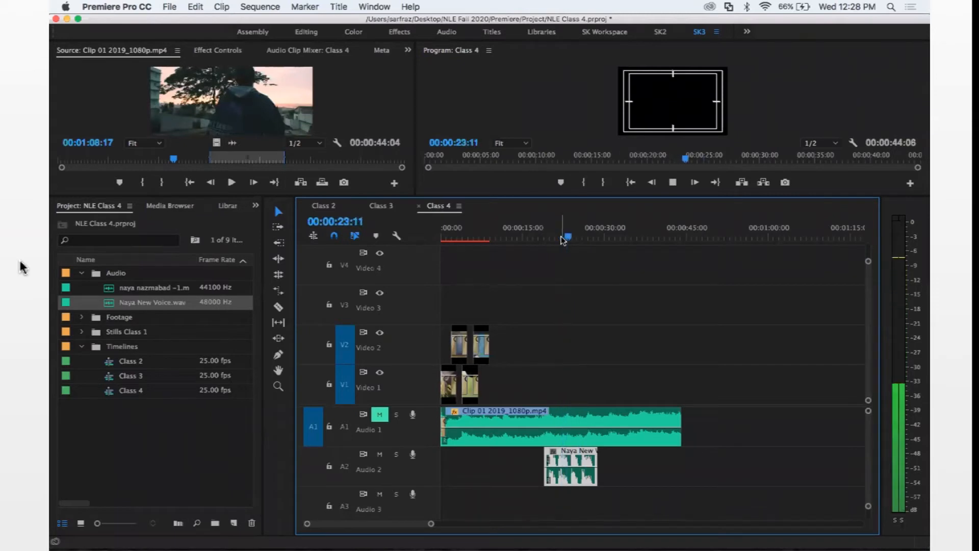
{"action": "key", "text": "space"}
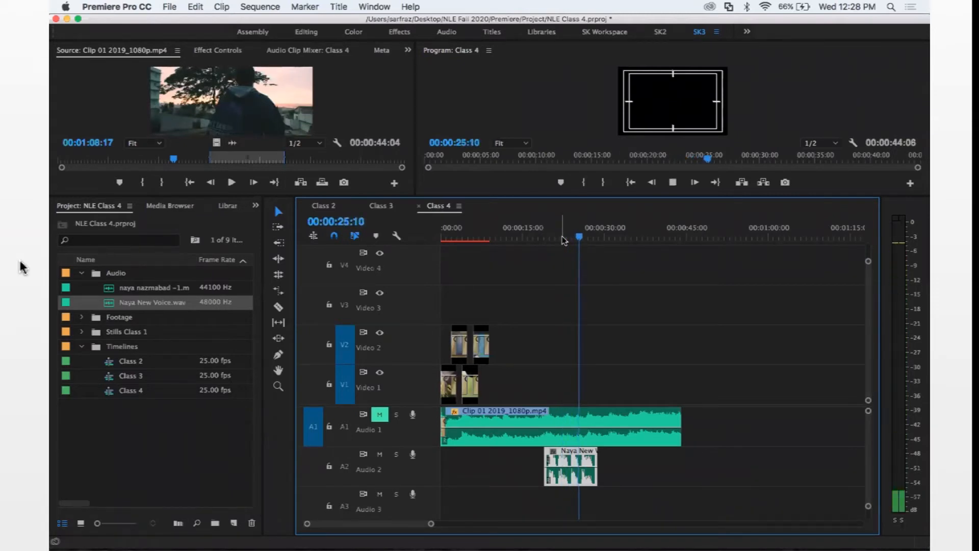
{"action": "key", "text": "space"}
{"action": "key", "text": "space"}
{"action": "left_click", "coordinate": [380, 414]}
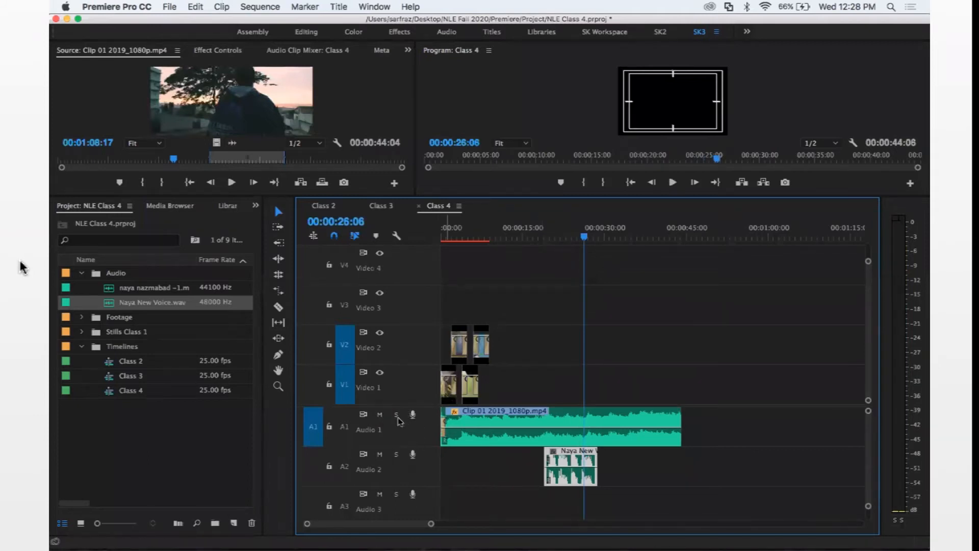
Solo the Audio 1 track, play it across the section above the voice clip, and turn its solo off.
{"action": "left_click", "coordinate": [396, 415]}
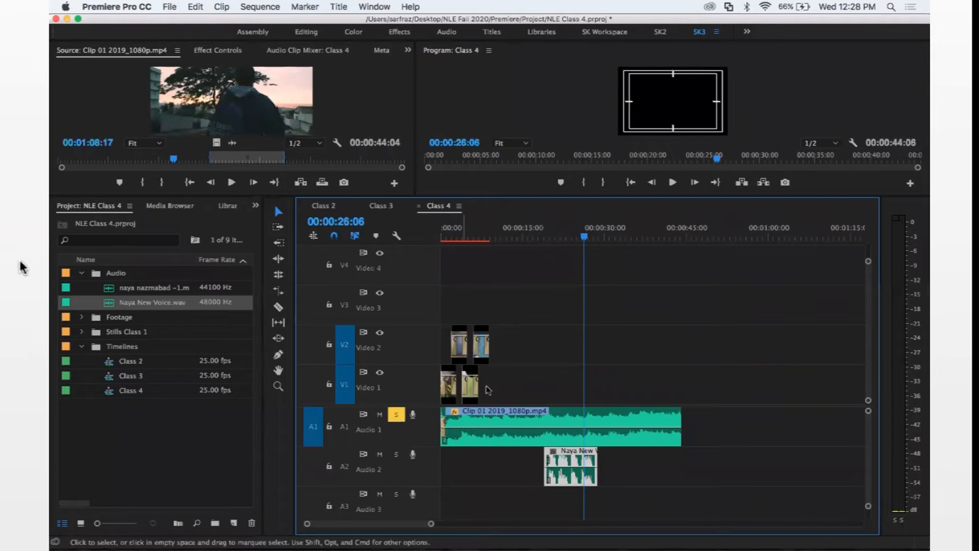
{"action": "left_click", "coordinate": [546, 237]}
{"action": "key", "text": "space"}
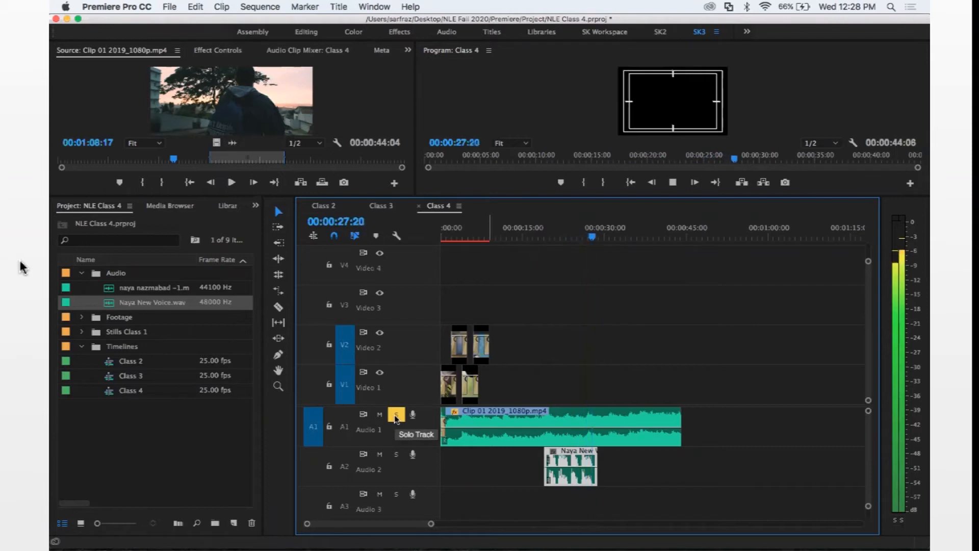
{"action": "key", "text": "space"}
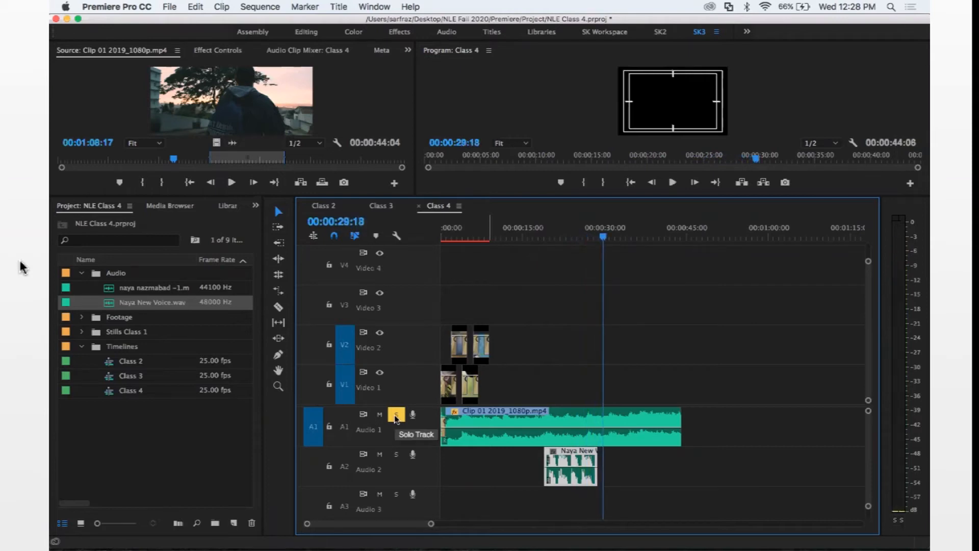
{"action": "left_click", "coordinate": [396, 416]}
Solo the Audio 2 track, play part of the voice clip, and turn its solo off.
{"action": "left_click", "coordinate": [398, 454]}
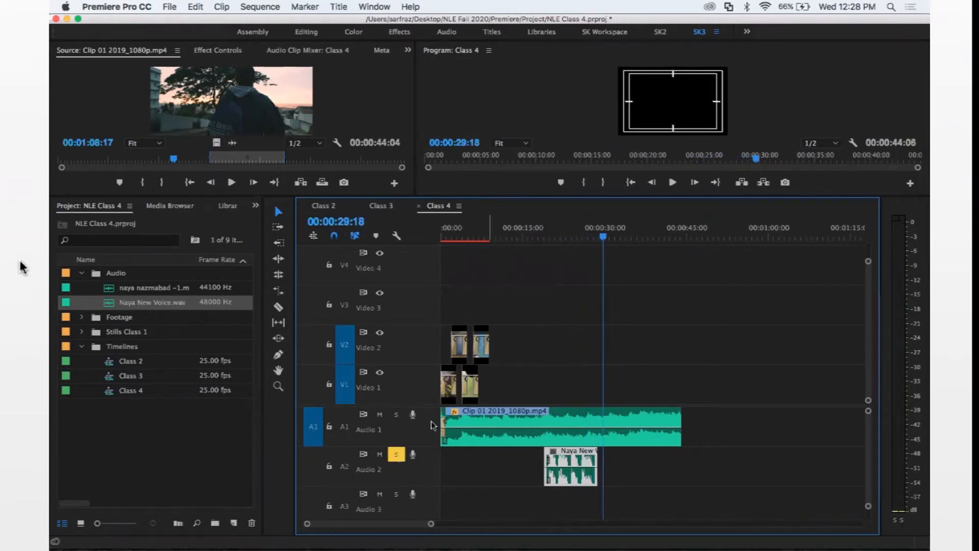
{"action": "left_click", "coordinate": [569, 238]}
{"action": "key", "text": "space"}
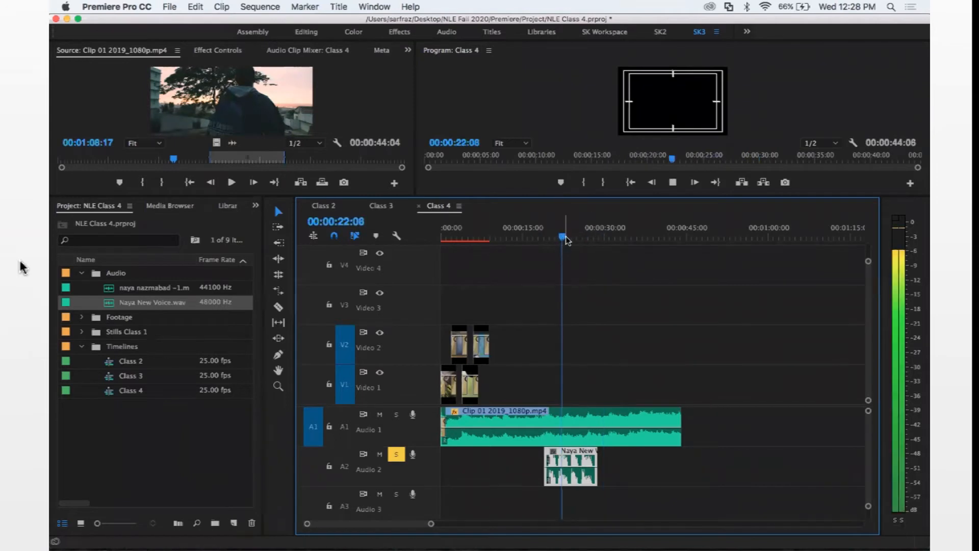
{"action": "key", "text": "space"}
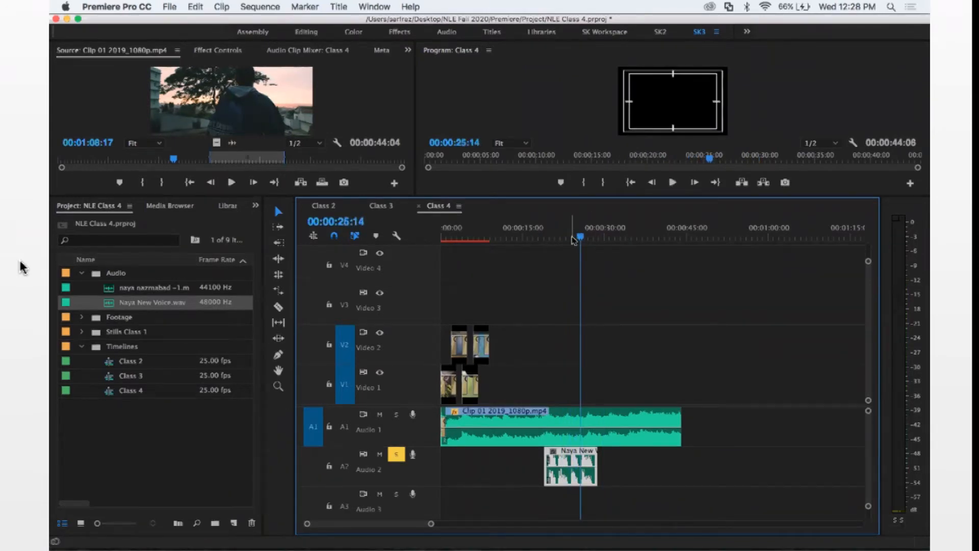
{"action": "left_click", "coordinate": [397, 454]}
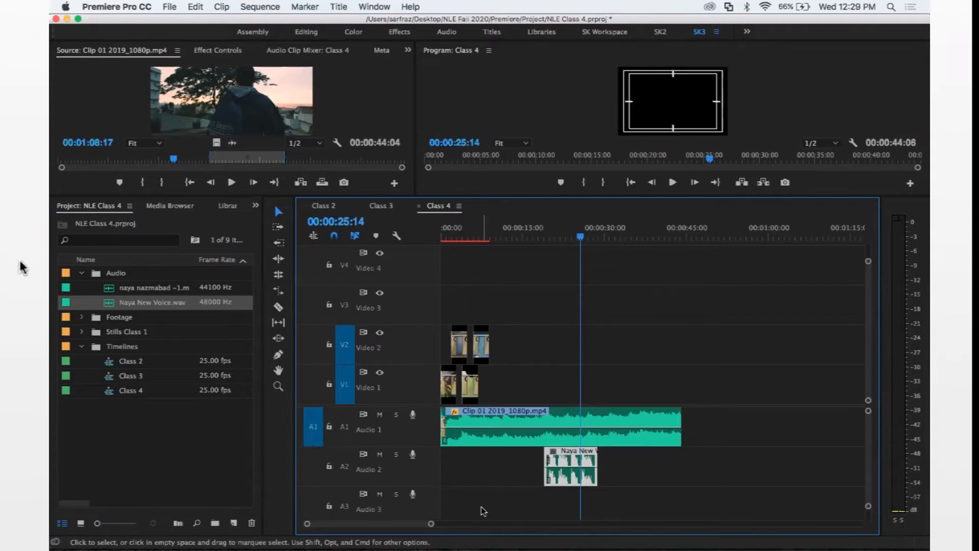
Select the Clip 01 2019_1080p.mp4 audio on the Audio 1 track and adjust its gain by 5 dB.
{"action": "key", "text": "="}
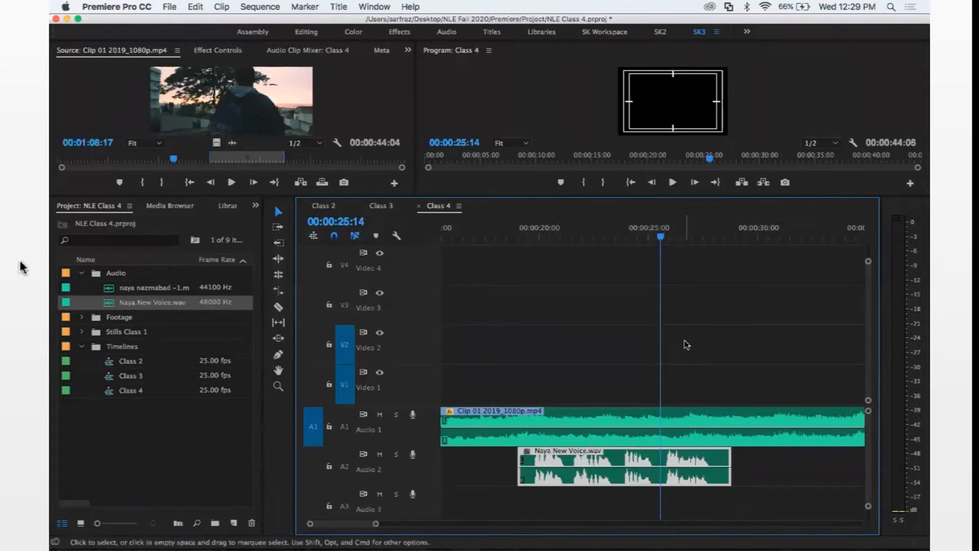
{"action": "left_click", "coordinate": [672, 422]}
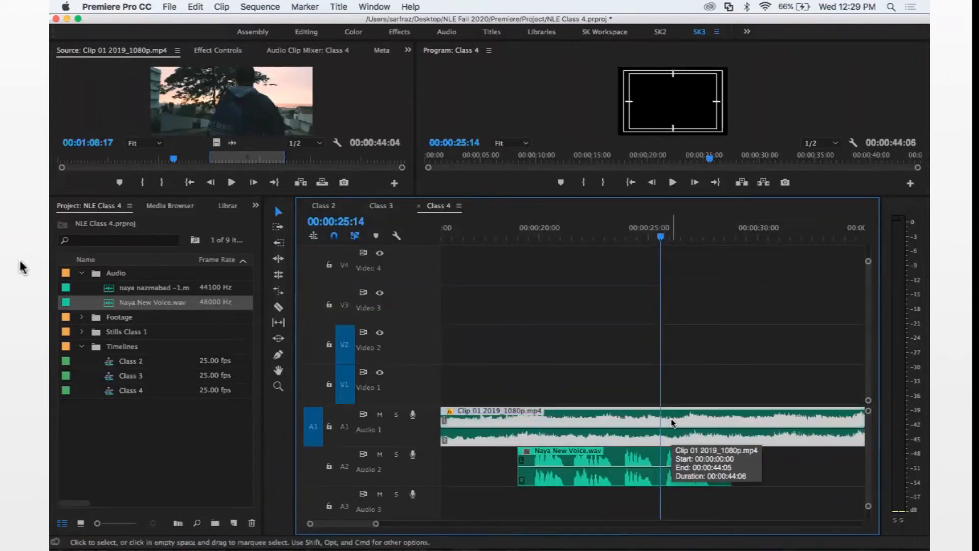
{"action": "left_click", "coordinate": [720, 344]}
{"action": "left_click", "coordinate": [685, 425]}
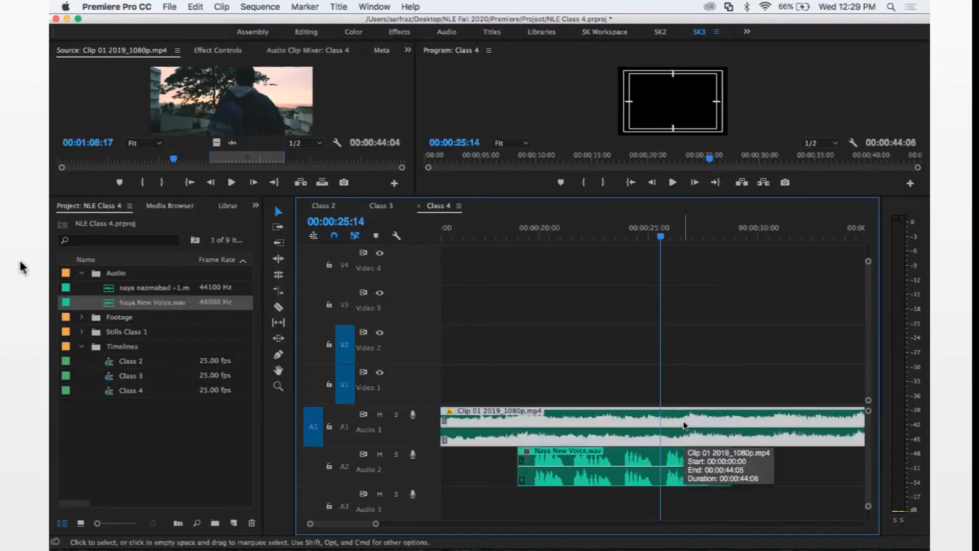
{"action": "key", "text": "g"}
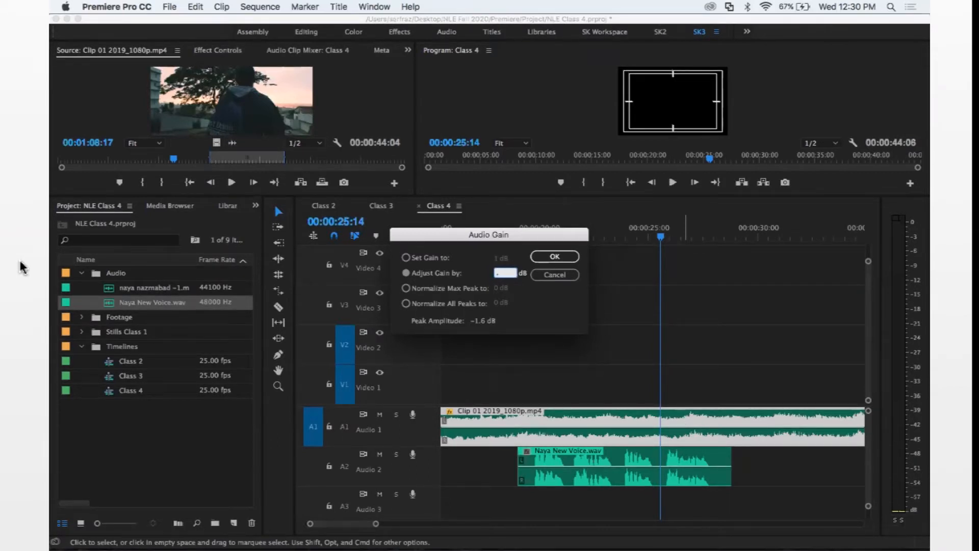
{"action": "type", "text": "5"}
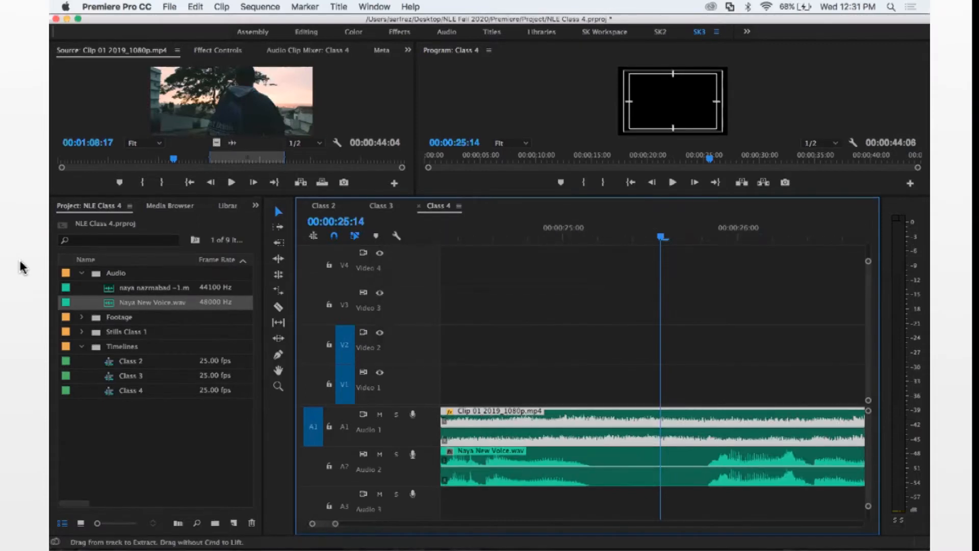
Adjust the gain of the selected Audio 1 clip again, entering 2 dB.
{"action": "type", "text": "g"}
{"action": "type", "text": "2"}
{"action": "key", "text": "Return"}
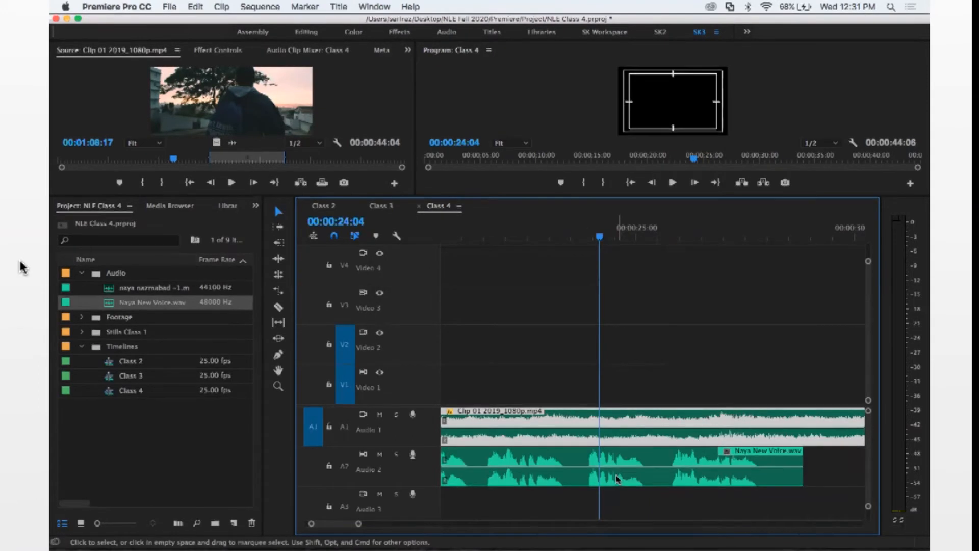
Open the Audio Gain settings of the Naya New Voice.wav clip on the Audio 2 track.
{"action": "right_click", "coordinate": [616, 478]}
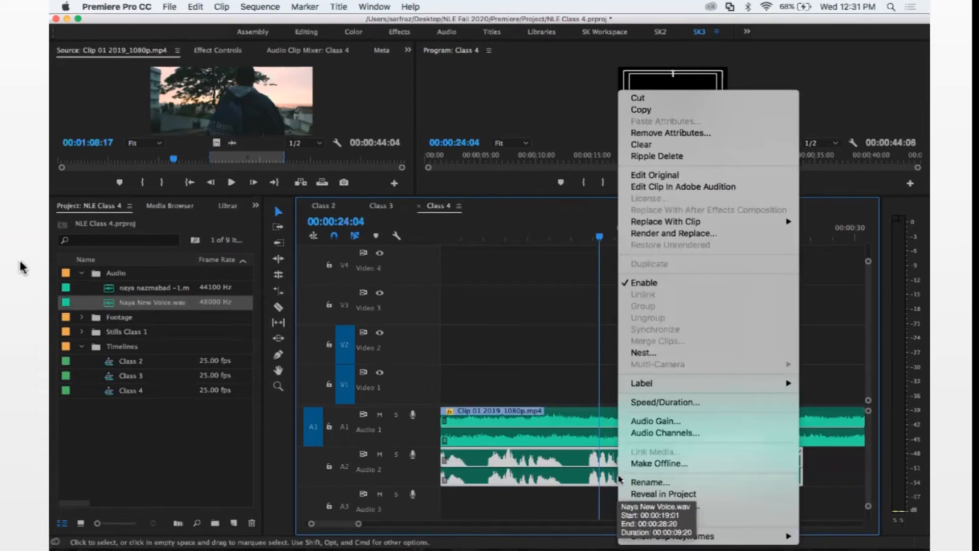
{"action": "left_click", "coordinate": [673, 421]}
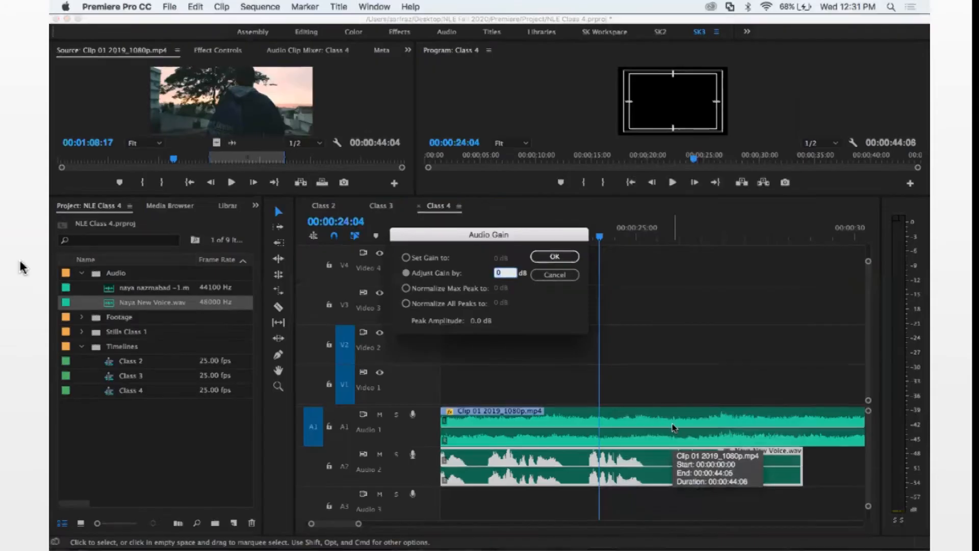
{"action": "key", "text": "Right"}
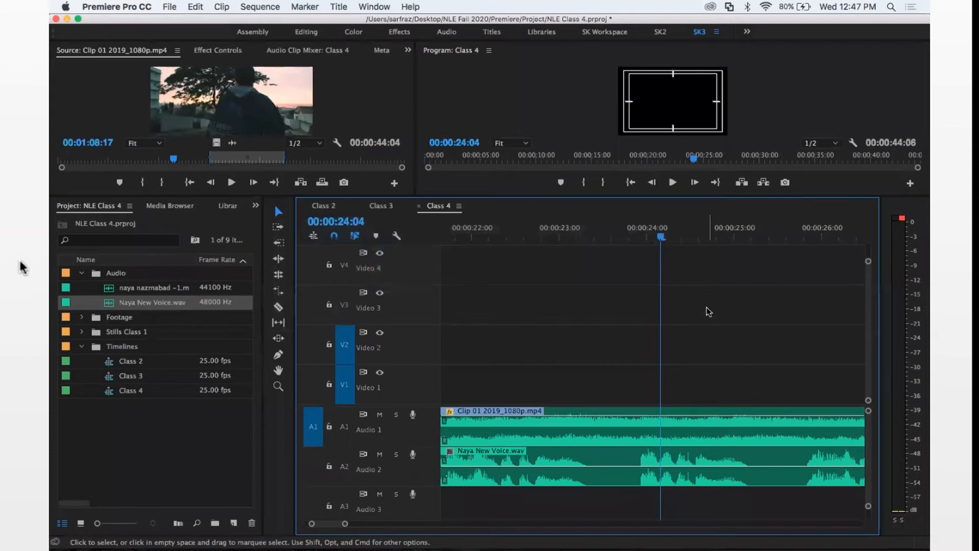
Lower the volume level of the Clip 01 2019_1080p.mp4 audio on Audio 1 and play the mix up to about 00:00:26:00.
{"action": "left_click", "coordinate": [645, 420]}
{"action": "left_click_drag", "start_coordinate": [644, 416], "coordinate": [645, 427]}
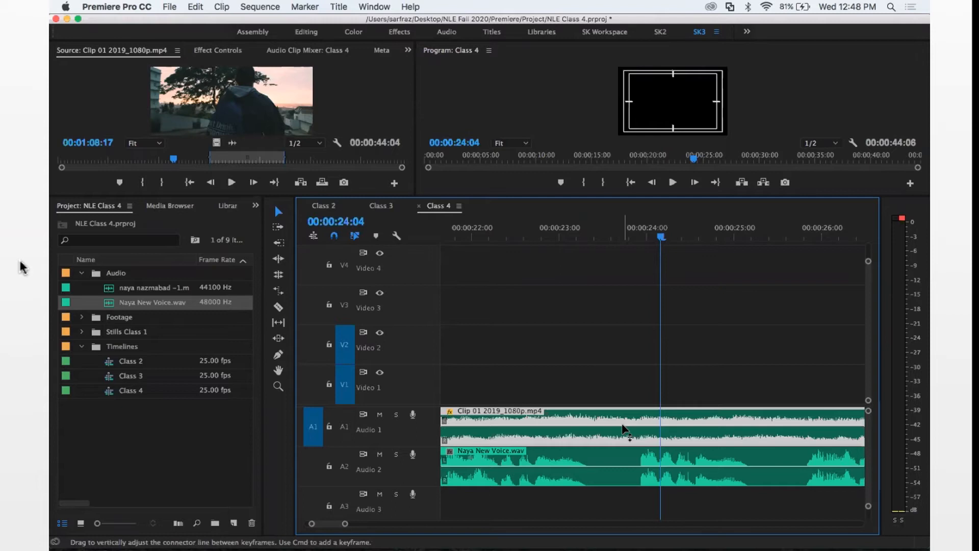
{"action": "mouse_move", "coordinate": [623, 428]}
{"action": "left_mouse_down"}
{"action": "mouse_move", "coordinate": [640, 413]}
{"action": "mouse_move", "coordinate": [640, 440]}
{"action": "mouse_move", "coordinate": [640, 411]}
{"action": "mouse_move", "coordinate": [640, 444]}
{"action": "mouse_move", "coordinate": [639, 426]}
{"action": "mouse_move", "coordinate": [640, 444]}
{"action": "mouse_move", "coordinate": [640, 427]}
{"action": "mouse_move", "coordinate": [625, 429]}
{"action": "left_mouse_up"}
{"action": "key", "text": "space"}
{"action": "key", "text": "space"}
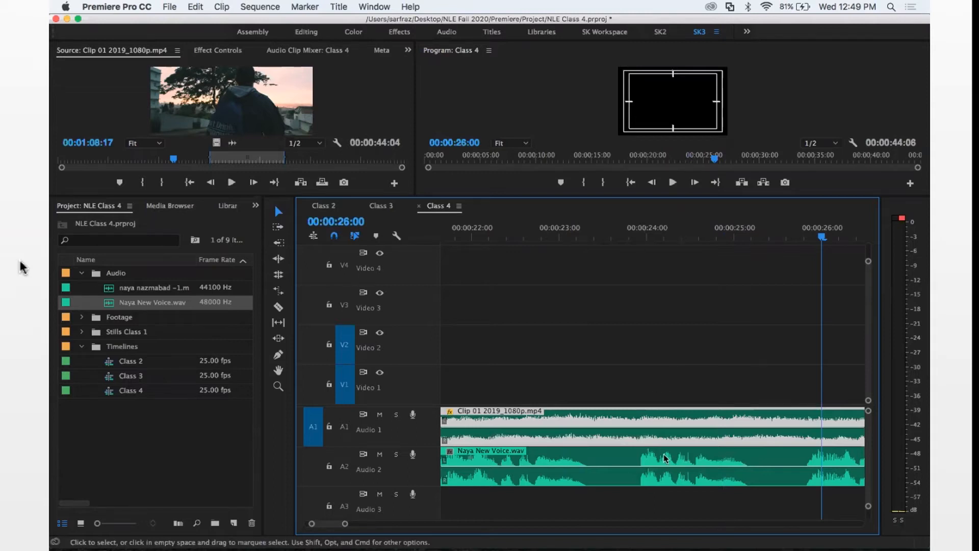
Play the mix from about 00:00:22:20 and adjust the volume level of the Naya New Voice.wav clip on Audio 2.
{"action": "left_click", "coordinate": [545, 228]}
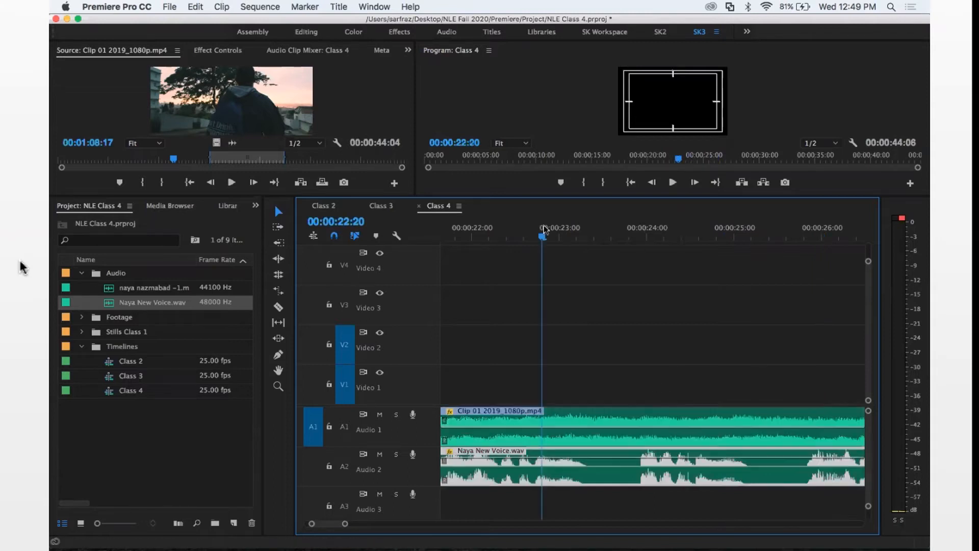
{"action": "key", "text": "space"}
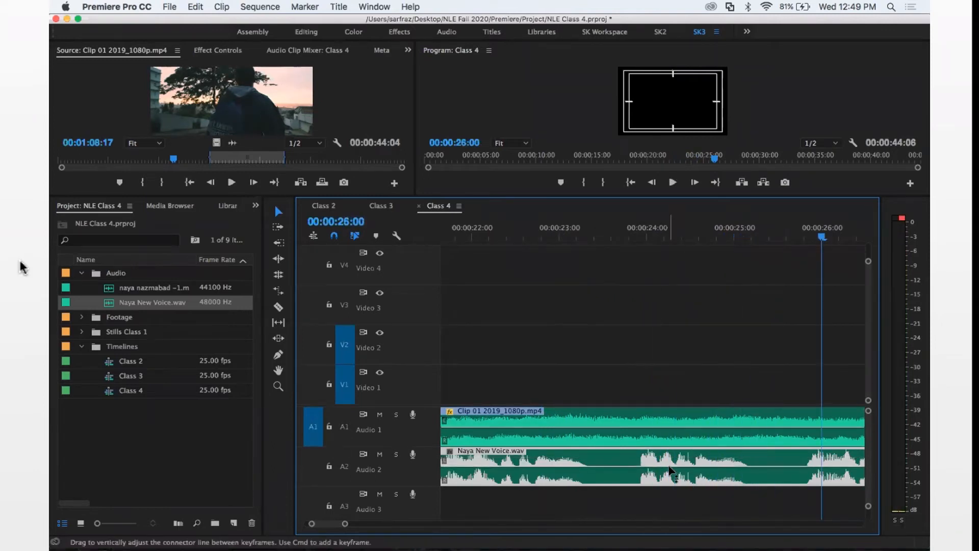
{"action": "left_click", "coordinate": [544, 232]}
{"action": "key", "text": "space"}
{"action": "key", "text": "space"}
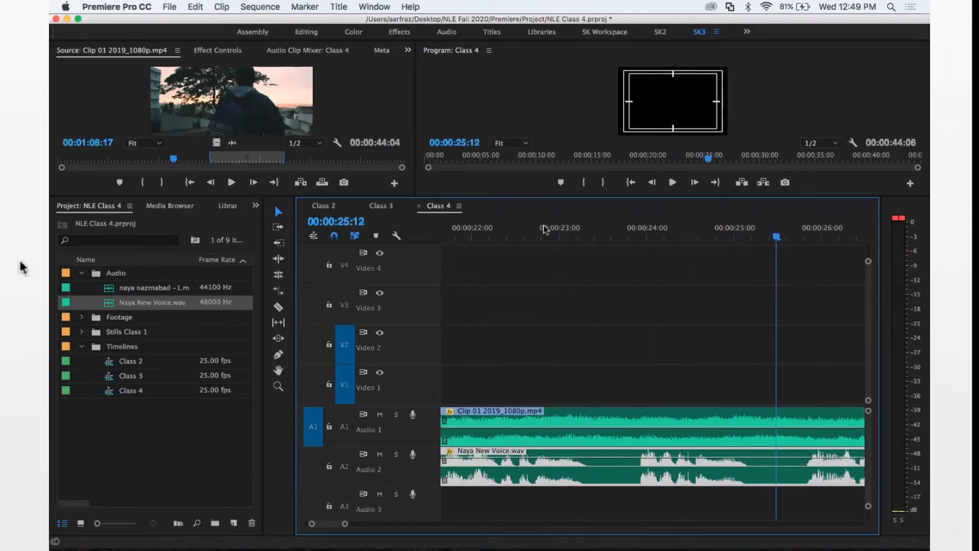
{"action": "left_click", "coordinate": [637, 235]}
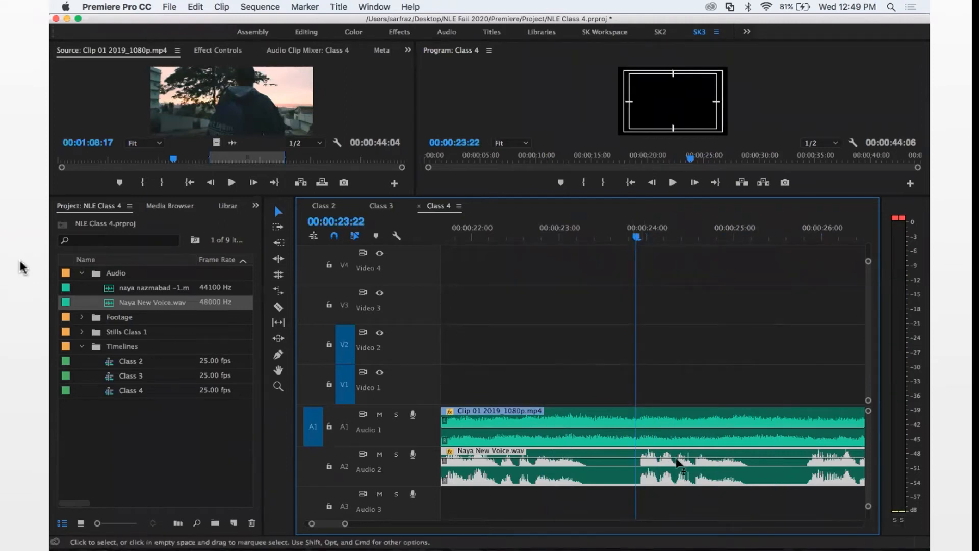
{"action": "left_click_drag", "start_coordinate": [678, 462], "coordinate": [678, 457]}
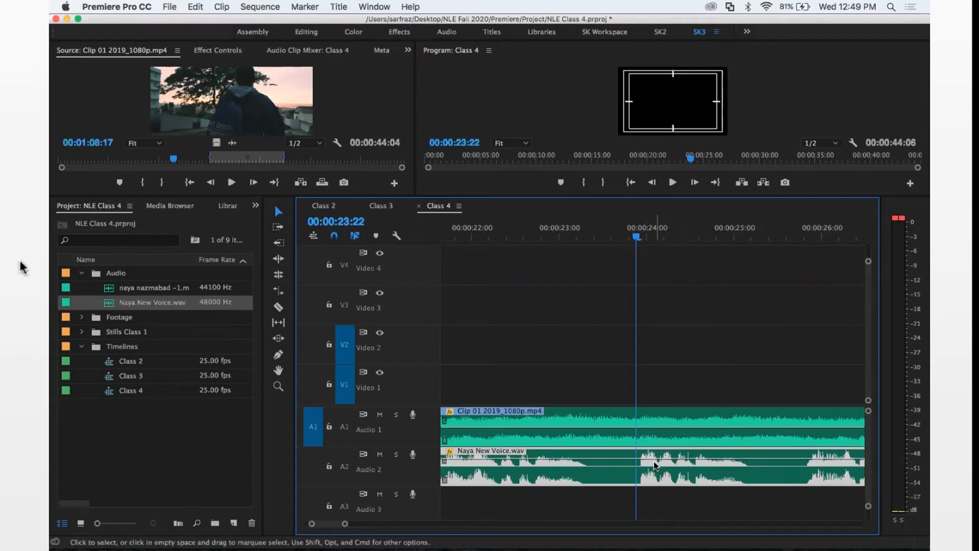
With the Pen tool, add two volume keyframes on the Audio 1 clip at each end of the voice phrase between about 00:00:24:00 and 00:00:25:00.
{"action": "key", "text": "="}
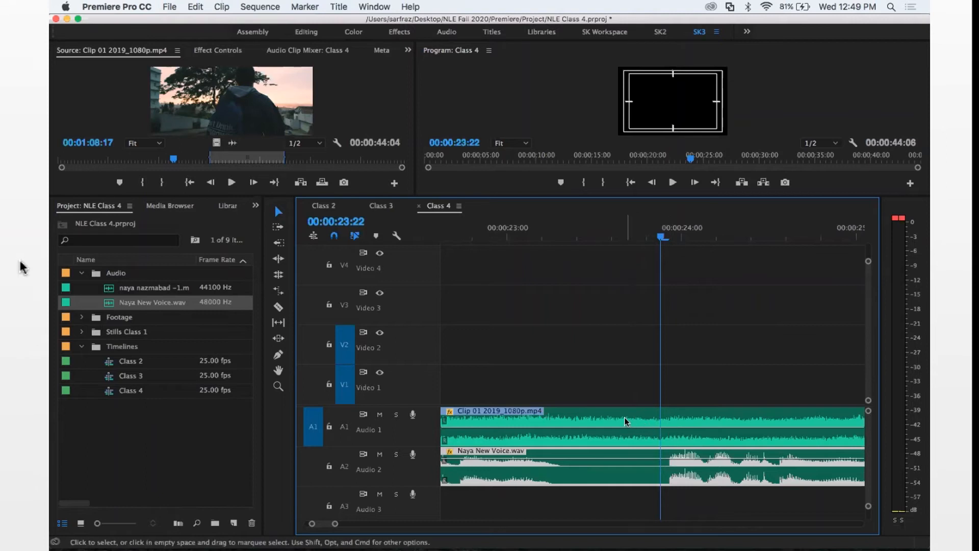
{"action": "key", "text": "p"}
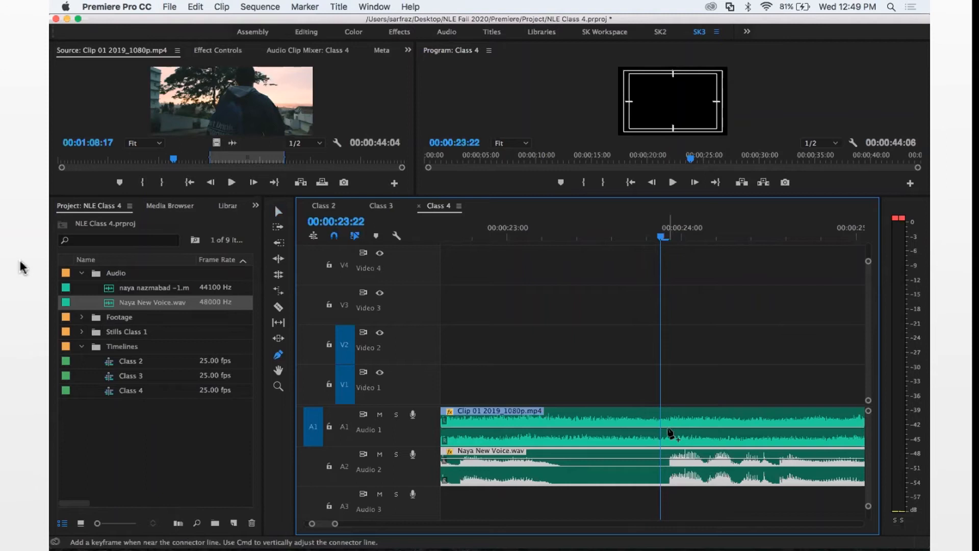
{"action": "left_click", "coordinate": [668, 427]}
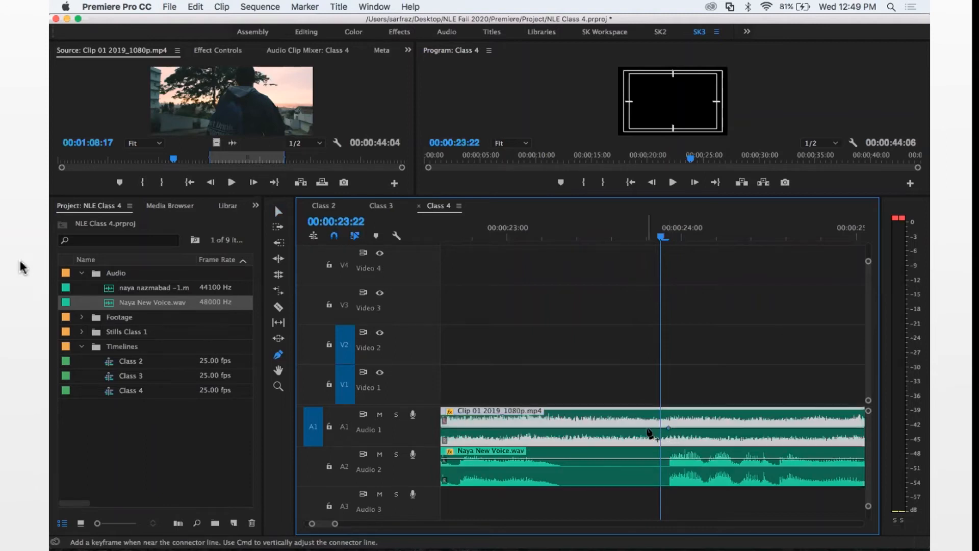
{"action": "left_click", "coordinate": [647, 427]}
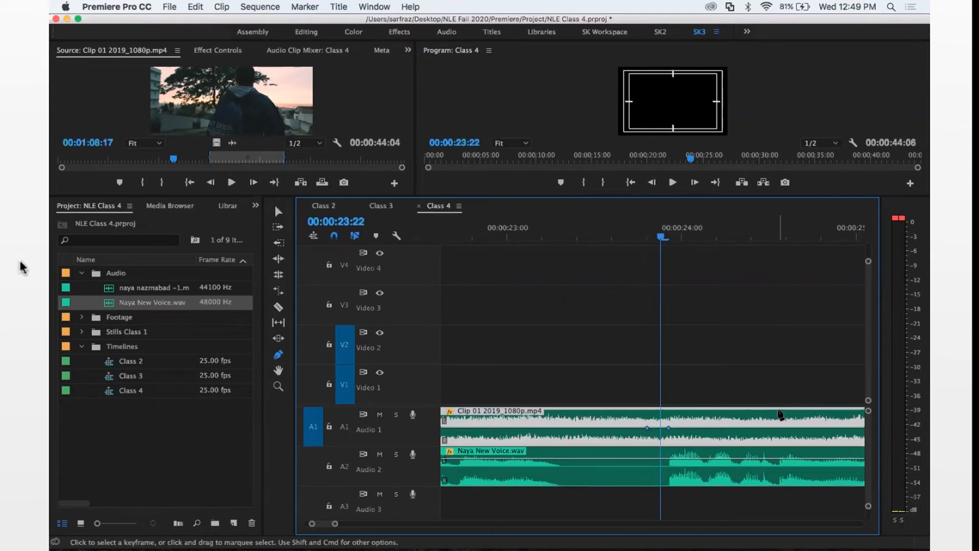
{"action": "key", "text": "minus"}
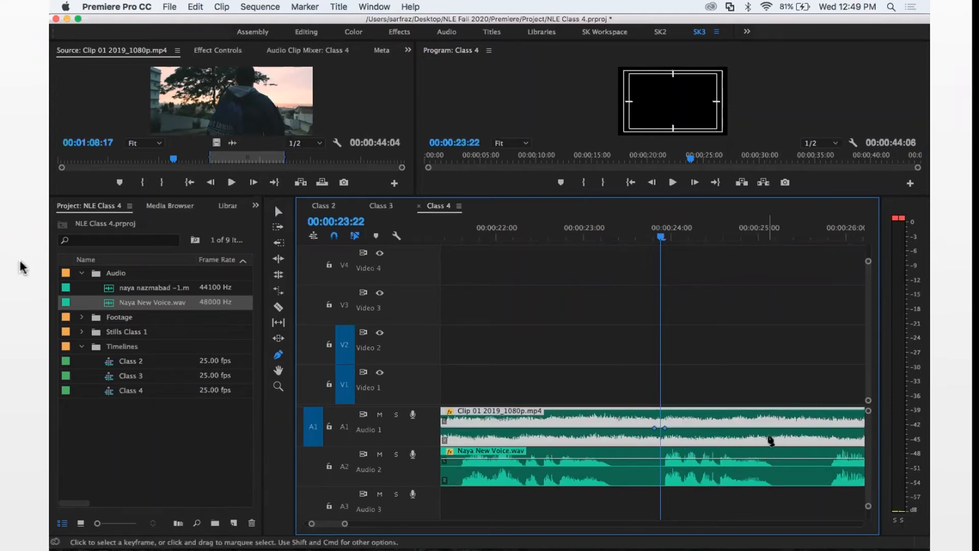
{"action": "left_click", "coordinate": [766, 428]}
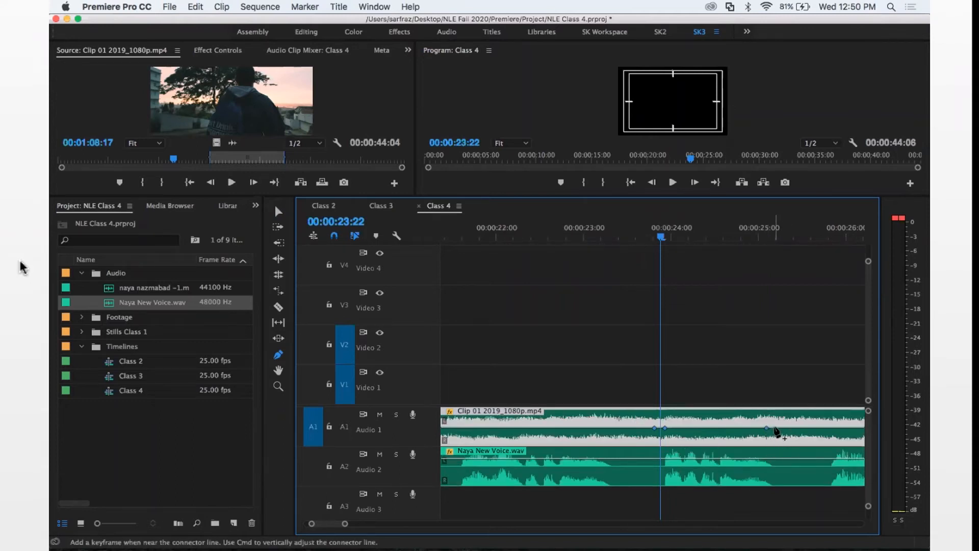
{"action": "left_click", "coordinate": [776, 428]}
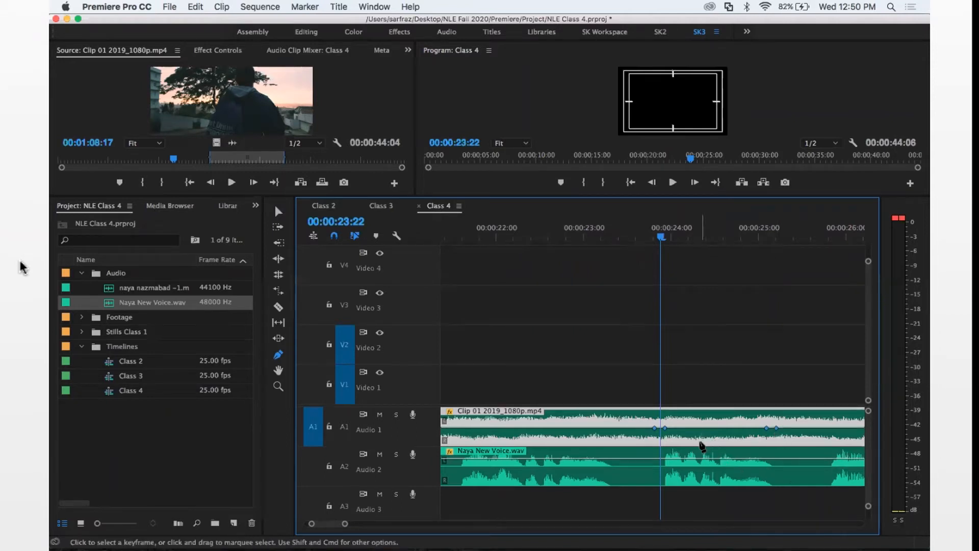
Lower the Audio 1 volume between the inner keyframes under that voice phrase and play the ducked section.
{"action": "key", "text": "v"}
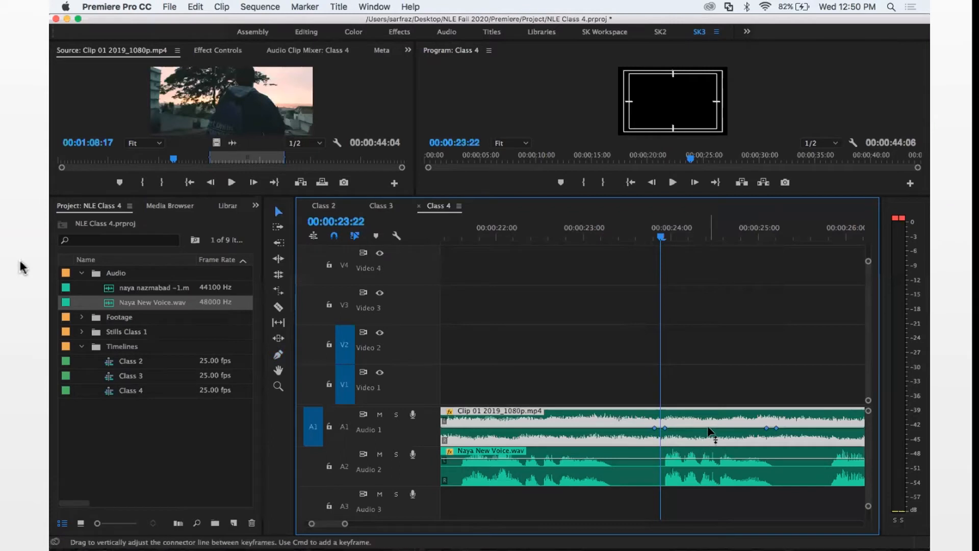
{"action": "left_click_drag", "start_coordinate": [708, 435], "coordinate": [711, 439]}
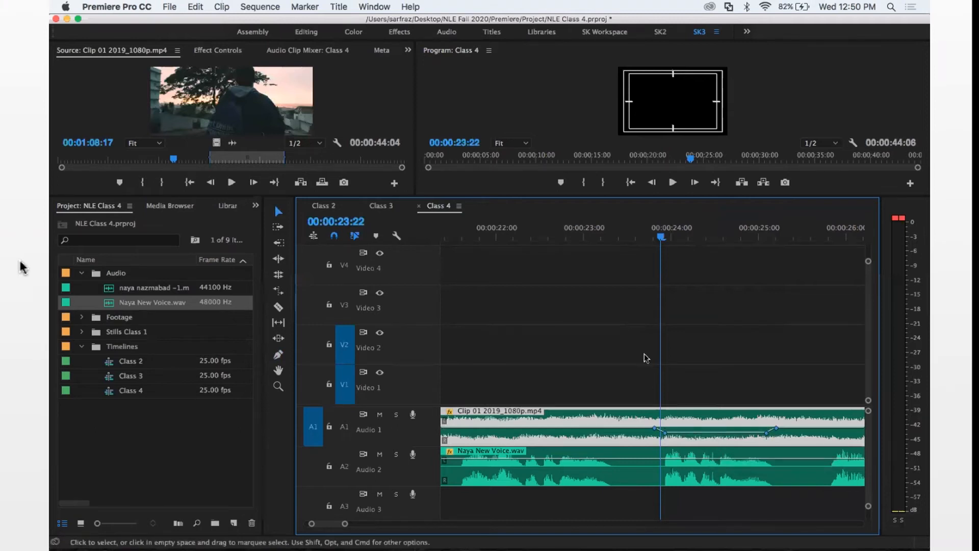
{"action": "left_click", "coordinate": [578, 240]}
{"action": "key", "text": "space"}
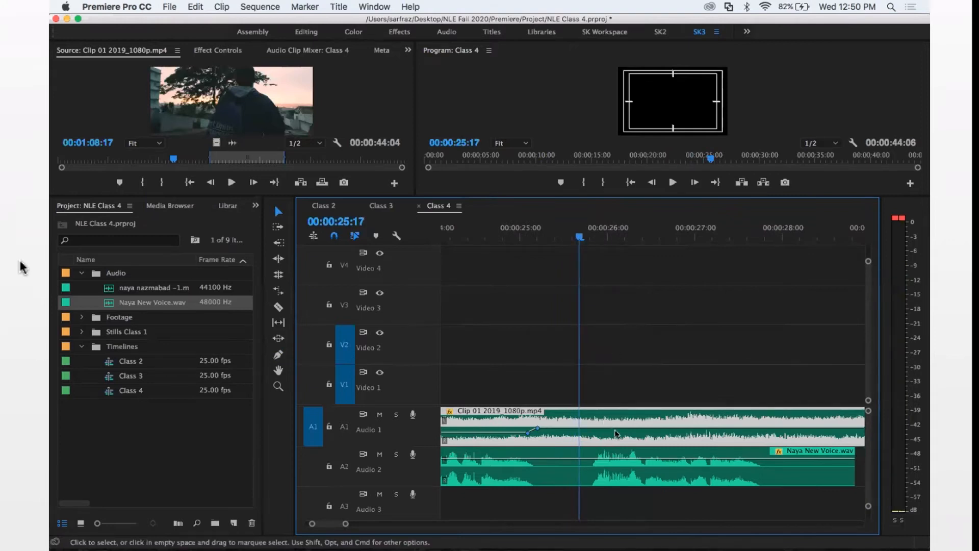
Add two volume keyframes on the Audio 1 clip at each end of the last voice phrase, between about 00:00:26:00 and 00:00:28:00.
{"action": "key", "text": "p"}
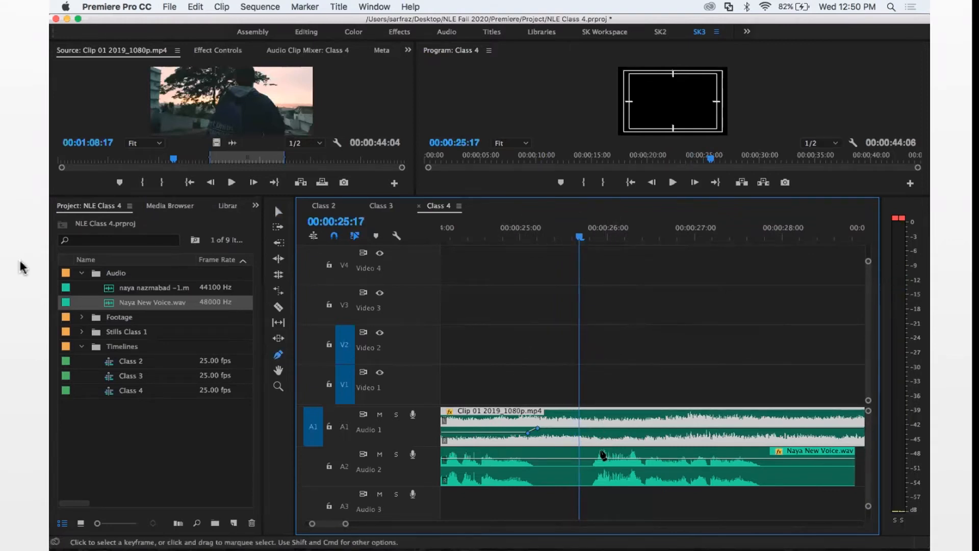
{"action": "left_click", "coordinate": [594, 428]}
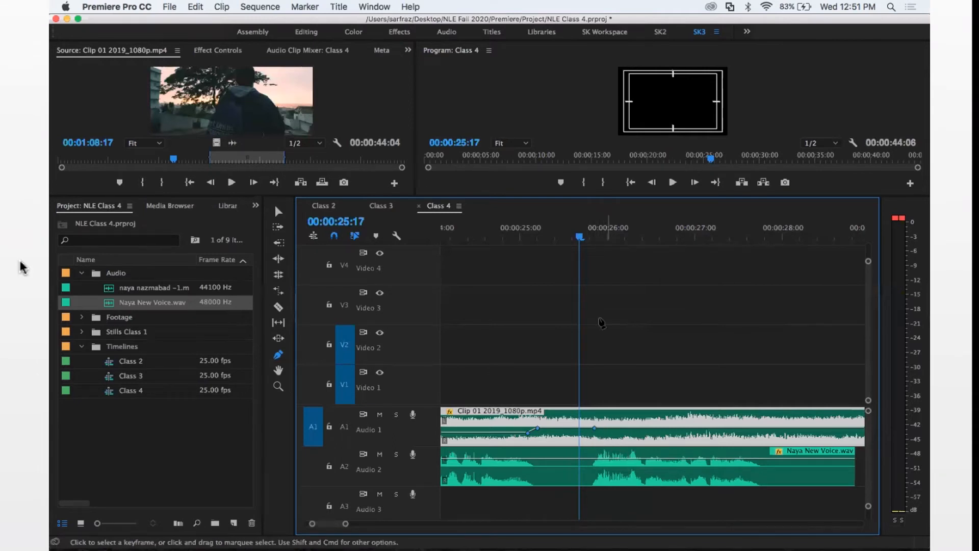
{"action": "left_click", "coordinate": [581, 428]}
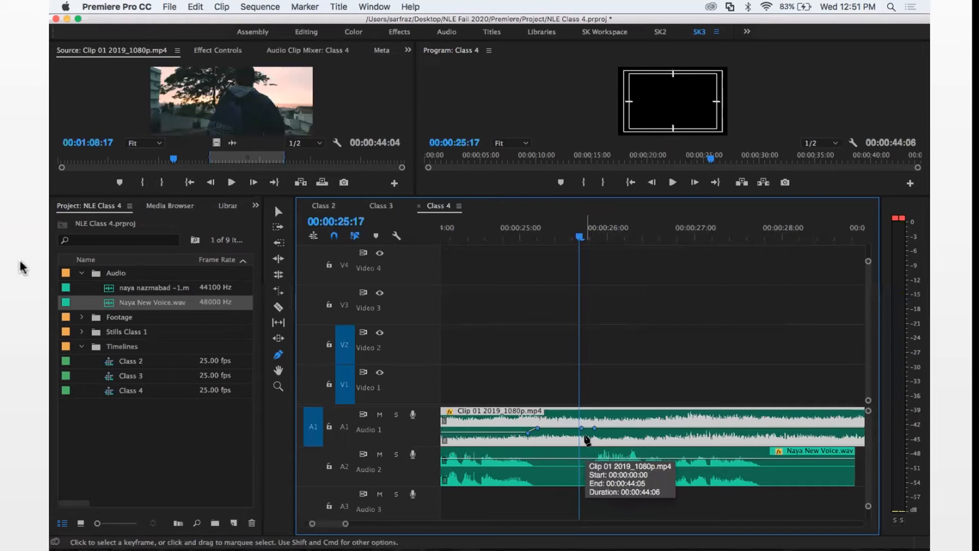
{"action": "left_click", "coordinate": [756, 427]}
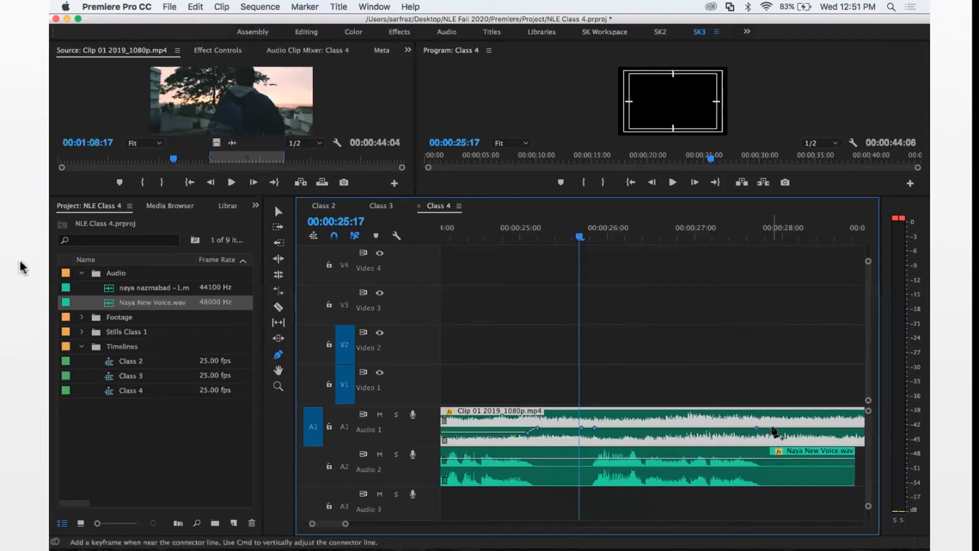
{"action": "left_click", "coordinate": [773, 427]}
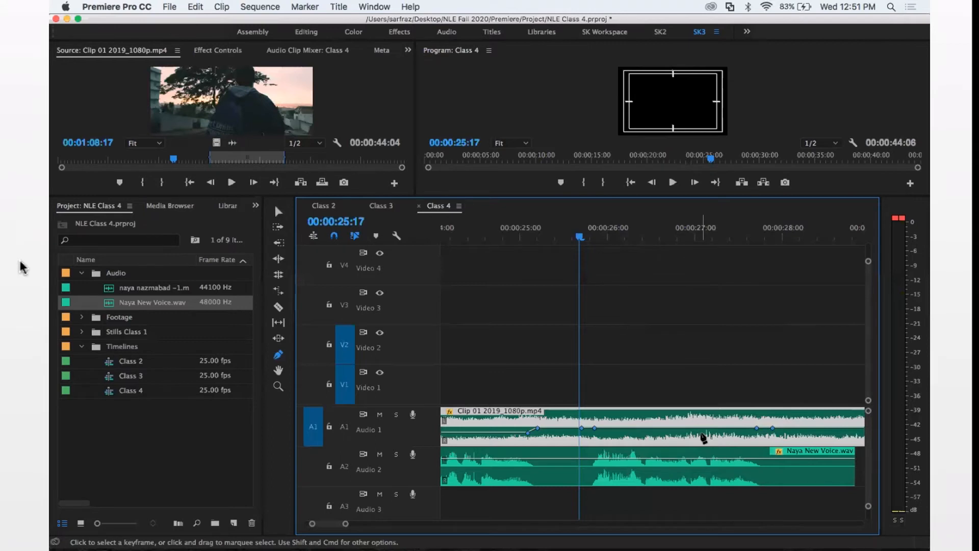
Lower the Audio 1 volume between the inner keyframes under the last voice phrase and play part of it.
{"action": "key", "text": "v"}
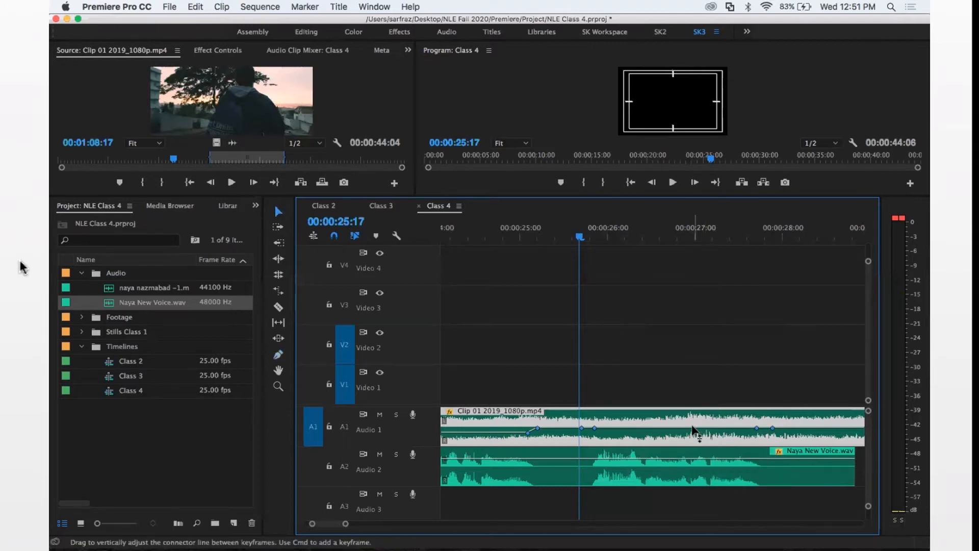
{"action": "left_click_drag", "start_coordinate": [694, 427], "coordinate": [699, 429]}
{"action": "key", "text": "space"}
{"action": "key", "text": "space"}
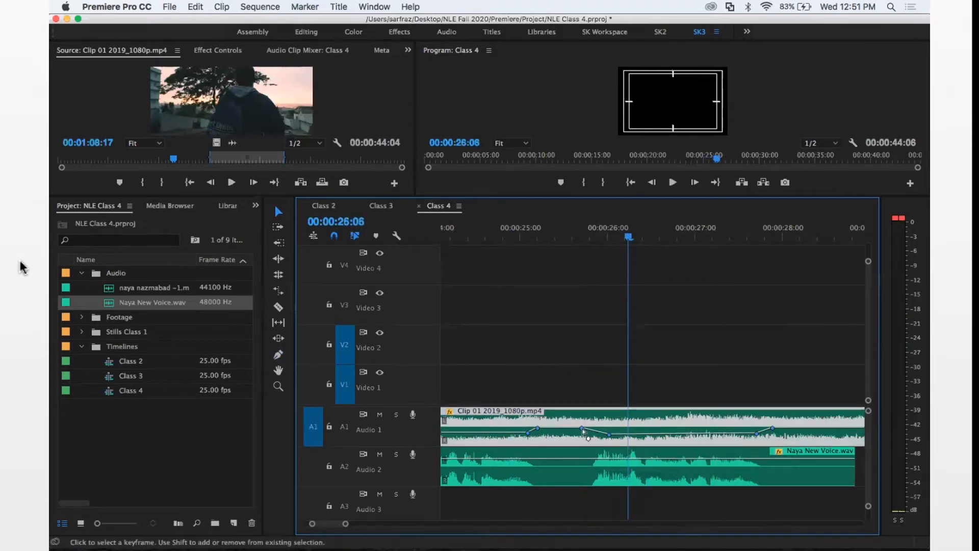
Spread the volume keyframes around the last voice phrase for longer fade ramps and play the section from about 00:00:25:06.
{"action": "left_click_drag", "start_coordinate": [581, 427], "coordinate": [574, 427]}
{"action": "left_click_drag", "start_coordinate": [773, 428], "coordinate": [742, 435]}
{"action": "left_click", "coordinate": [541, 238]}
{"action": "key", "text": "space"}
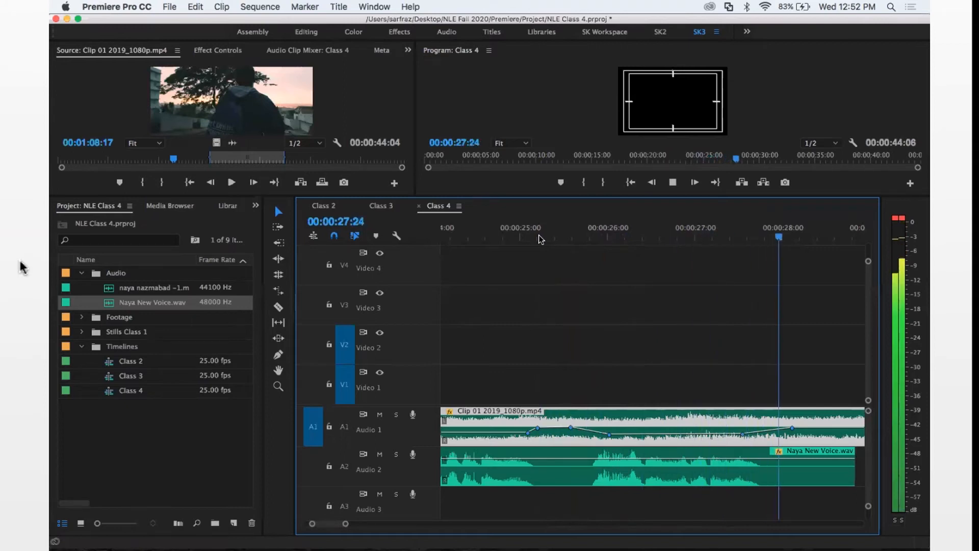
{"action": "key", "text": "space"}
Enlarge the Source and Program monitors and scrub through the opening video clips of Class 4 to 00:00:07:04.
{"action": "key", "text": "minus"}
{"action": "key", "text": "minus"}
{"action": "key", "text": "minus"}
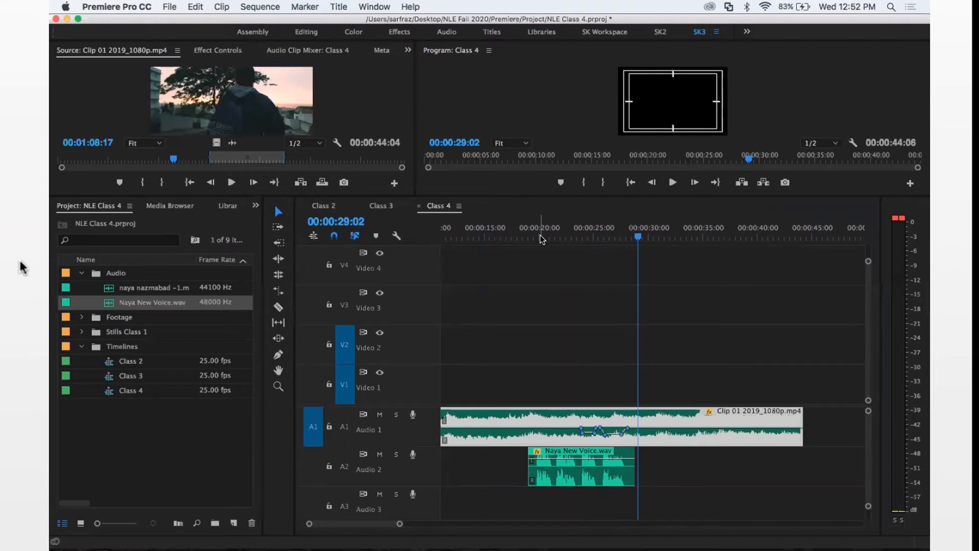
{"action": "left_click", "coordinate": [600, 259]}
{"action": "key", "text": "equal"}
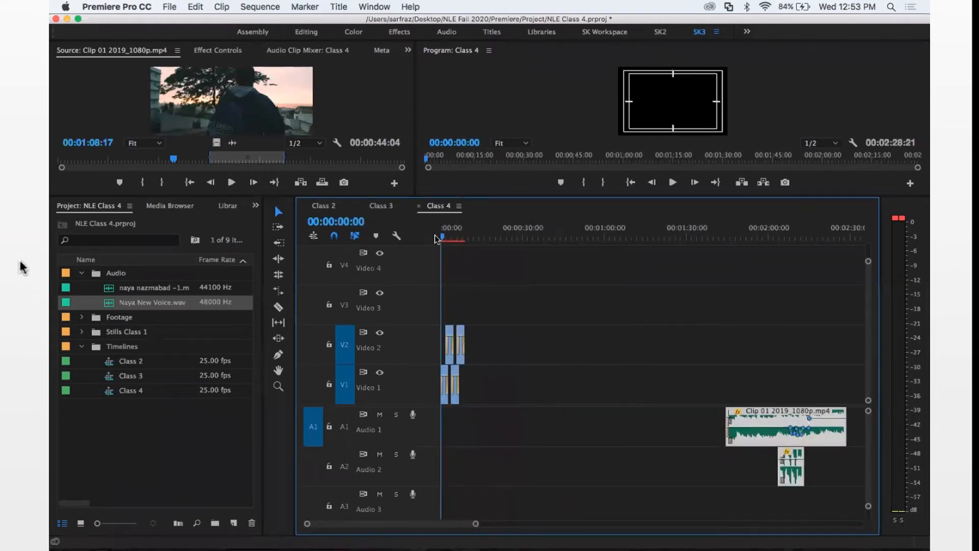
{"action": "key", "text": "equal"}
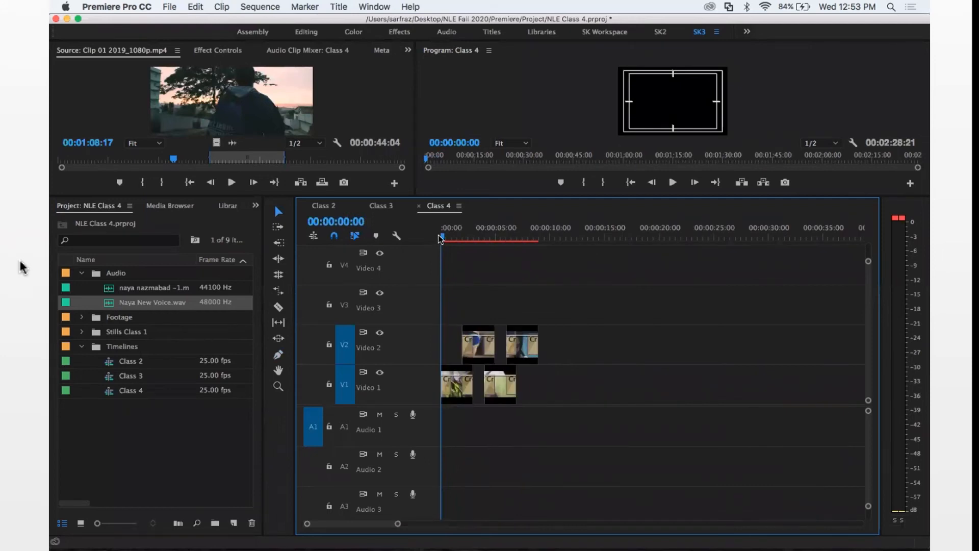
{"action": "left_click", "coordinate": [486, 236]}
{"action": "left_click_drag", "start_coordinate": [444, 196], "coordinate": [444, 274]}
{"action": "left_click_drag", "start_coordinate": [442, 315], "coordinate": [522, 319]}
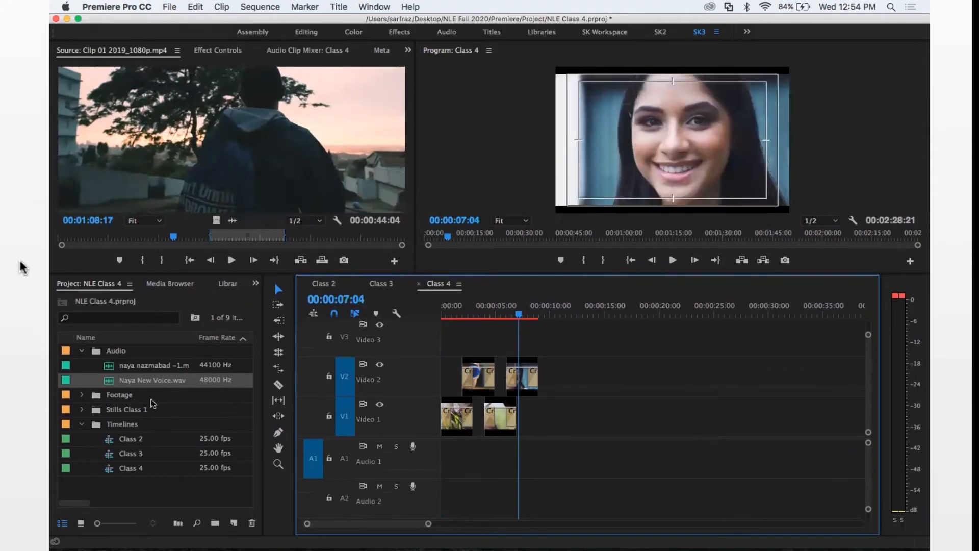
Expand the Footage bin, load the A007_C012_0703R8 clip in the Source monitor, and mark its in and out points.
{"action": "left_click", "coordinate": [81, 396]}
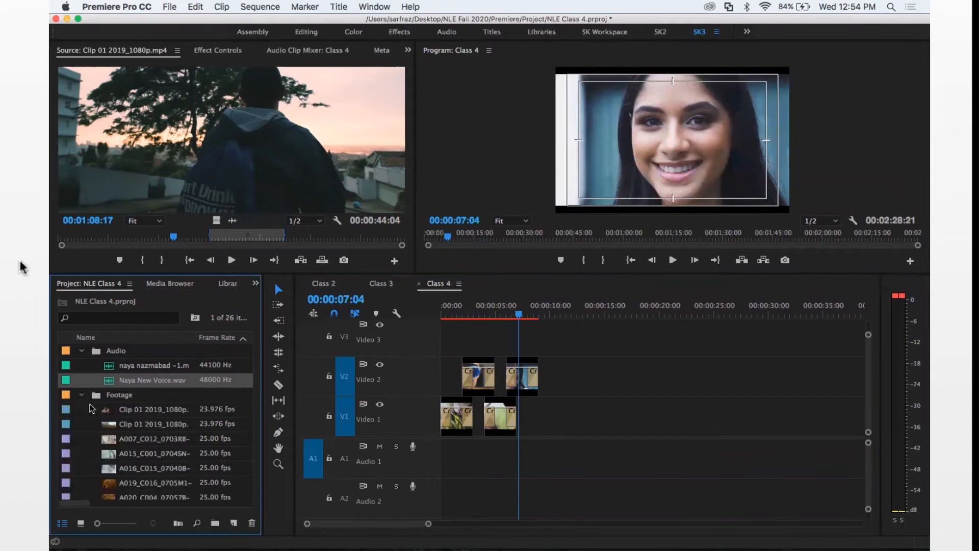
{"action": "left_click", "coordinate": [139, 414]}
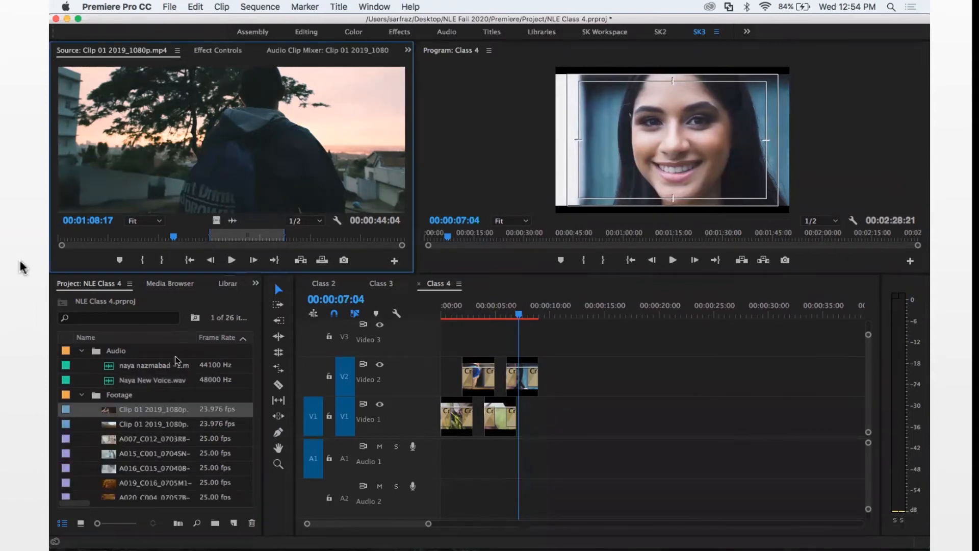
{"action": "double_click", "coordinate": [145, 439]}
{"action": "left_click_drag", "start_coordinate": [197, 248], "coordinate": [160, 238]}
{"action": "key", "text": "i"}
{"action": "left_click_drag", "start_coordinate": [161, 238], "coordinate": [273, 238]}
{"action": "key", "text": "o"}
Place the marked A007_C012 segment on Video 1 overlapping the last Video 2 clip and apply the default transition to its ends.
{"action": "key", "text": "equal"}
{"action": "left_click_drag", "start_coordinate": [232, 147], "coordinate": [655, 423]}
{"action": "key", "text": "shift+d"}
Load the A016_C015_070408 clip and mark a segment starting at 18:56:34:18 and lasting 00:00:01:08.
{"action": "double_click", "coordinate": [145, 467]}
{"action": "left_click_drag", "start_coordinate": [133, 238], "coordinate": [218, 237]}
{"action": "key", "text": "o"}
{"action": "left_click_drag", "start_coordinate": [218, 238], "coordinate": [112, 238]}
{"action": "key", "text": "i"}
Place the A016_C015 segment on Video 2 overlapping the last Video 1 clip and apply the default transition to its ends.
{"action": "left_click_drag", "start_coordinate": [231, 148], "coordinate": [705, 376]}
{"action": "left_click_drag", "start_coordinate": [718, 376], "coordinate": [682, 340]}
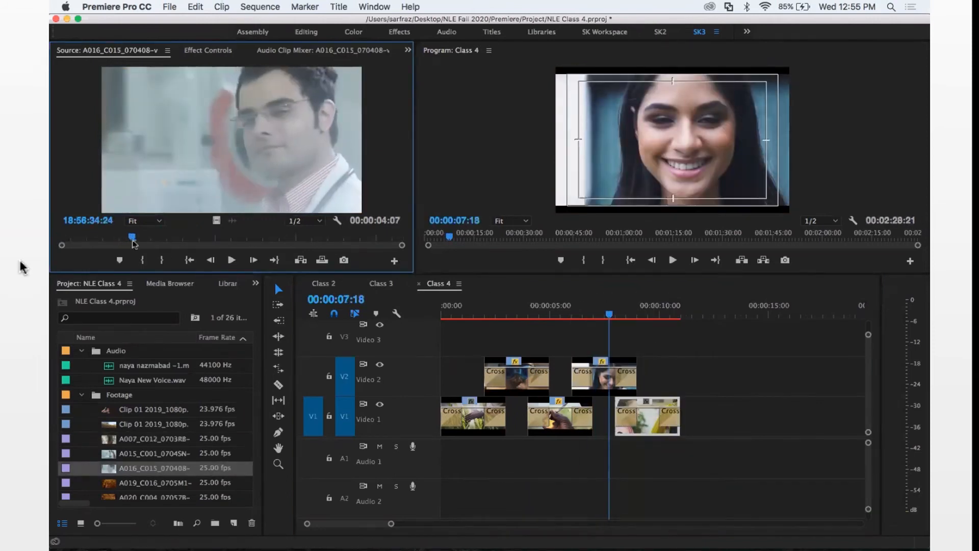
{"action": "left_click_drag", "start_coordinate": [648, 339], "coordinate": [692, 377]}
{"action": "key", "text": "shift+d"}
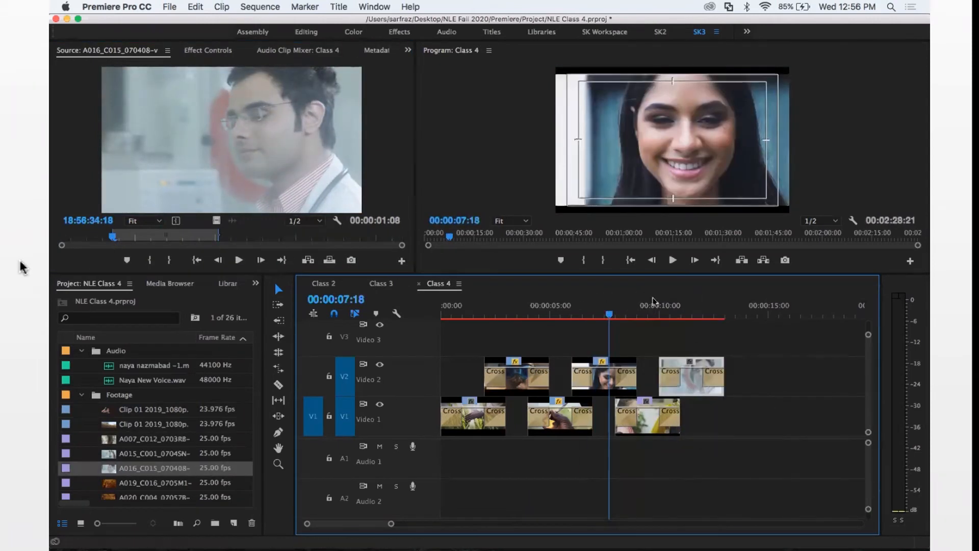
Load the A019_C016_0705M1 clip and mark in at 01:36:11:05 and out at 01:36:13:07.
{"action": "left_click_drag", "start_coordinate": [655, 306], "coordinate": [701, 306]}
{"action": "double_click", "coordinate": [148, 482]}
{"action": "key", "text": "i"}
{"action": "left_click_drag", "start_coordinate": [64, 238], "coordinate": [259, 238]}
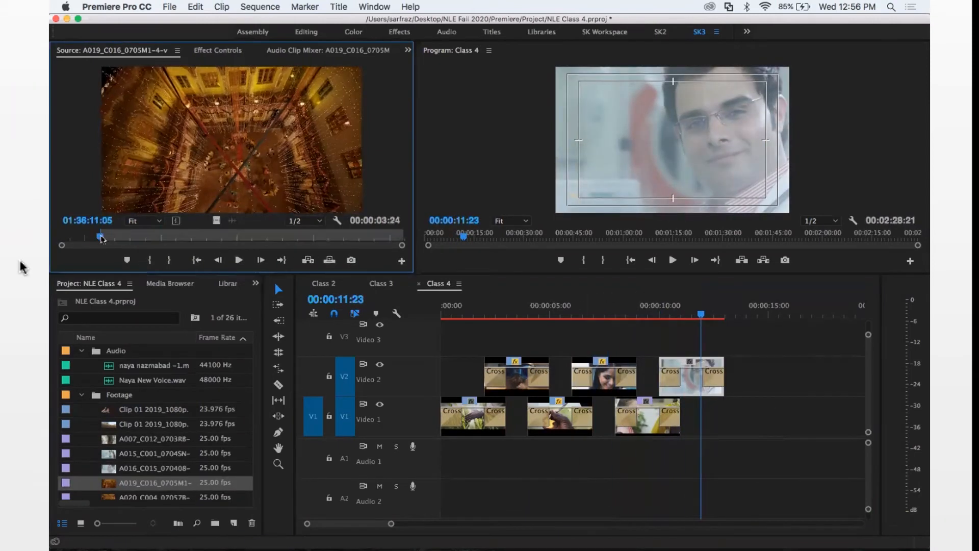
{"action": "key", "text": "o"}
Place the A019_C016 segment on Video 1 overlapping the last Video 2 clip and apply the default transition to its ends.
{"action": "left_click_drag", "start_coordinate": [232, 148], "coordinate": [668, 345]}
{"action": "left_click_drag", "start_coordinate": [729, 339], "coordinate": [734, 417]}
{"action": "key", "text": "shift+d"}
Swap the last two clips, putting A019_C016 on Video 2 and A016_C015 after it on Video 1.
{"action": "left_click_drag", "start_coordinate": [692, 378], "coordinate": [779, 378]}
{"action": "left_click_drag", "start_coordinate": [734, 417], "coordinate": [692, 378]}
{"action": "left_click_drag", "start_coordinate": [779, 378], "coordinate": [734, 417]}
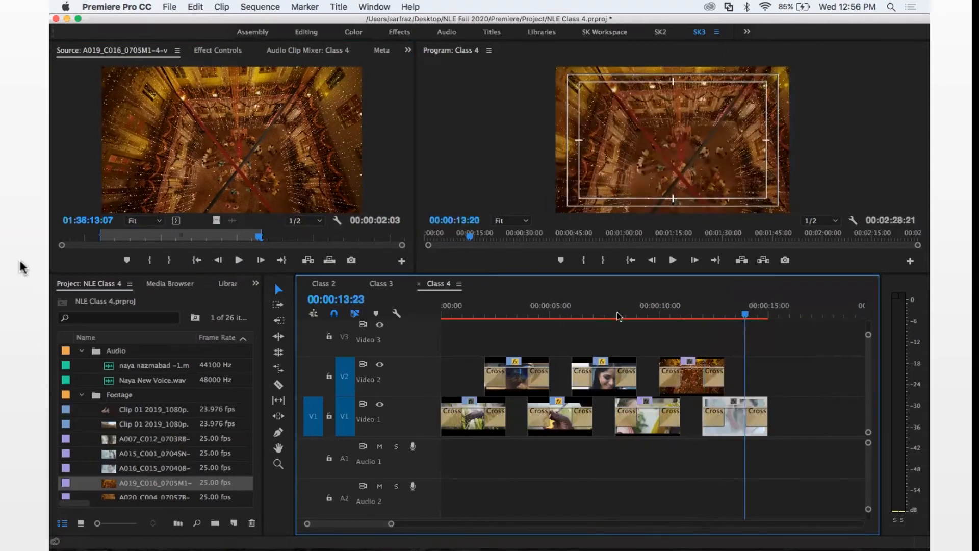
Play back the middle of the sequence around 00:00:08 to check the overlapping clips and their transitions.
{"action": "left_click_drag", "start_coordinate": [619, 316], "coordinate": [525, 317]}
{"action": "key", "text": "space"}
{"action": "key", "text": "space"}
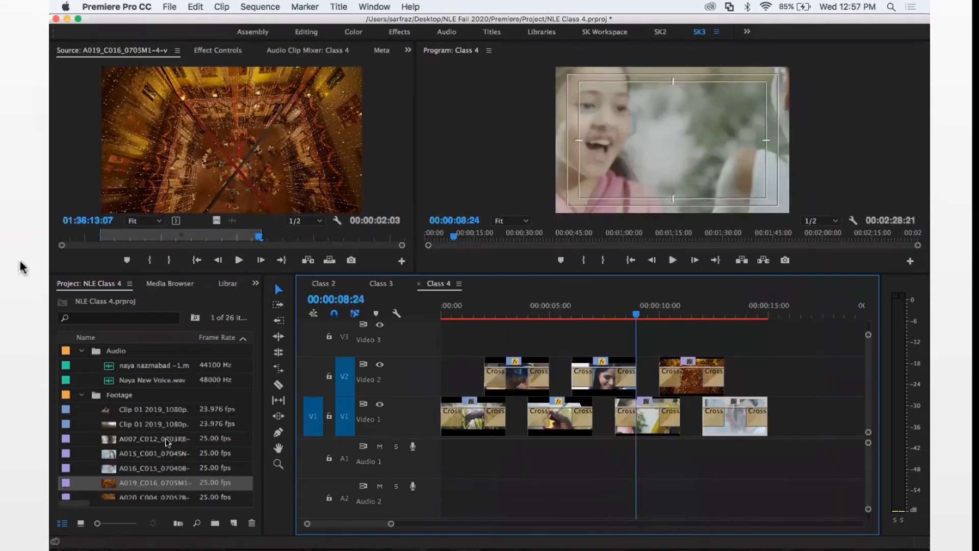
Load the A015_C001_0704SN clip, mark a segment ending at 17:58:16:24, and place it on Video 3 directly above the A019_C016 clip.
{"action": "scroll", "coordinate": [167, 443], "scroll_direction": "down", "scroll_amount": 5}
{"action": "double_click", "coordinate": [145, 380]}
{"action": "left_click_drag", "start_coordinate": [64, 238], "coordinate": [296, 237]}
{"action": "key", "text": "i"}
{"action": "key", "text": "o"}
{"action": "left_click_drag", "start_coordinate": [217, 220], "coordinate": [668, 339]}
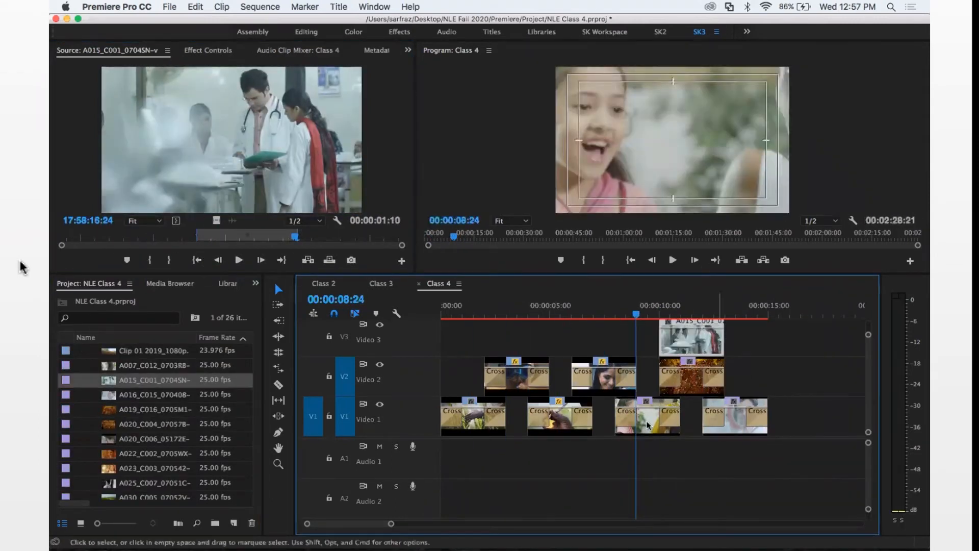
Move the third Video 1 clip to the end of Video 2, put the A015_C001 clip in its place, and play the sequence.
{"action": "left_click_drag", "start_coordinate": [648, 421], "coordinate": [816, 380]}
{"action": "left_click_drag", "start_coordinate": [691, 339], "coordinate": [647, 418]}
{"action": "key", "text": "minus"}
{"action": "key", "text": "Home"}
{"action": "key", "text": "space"}
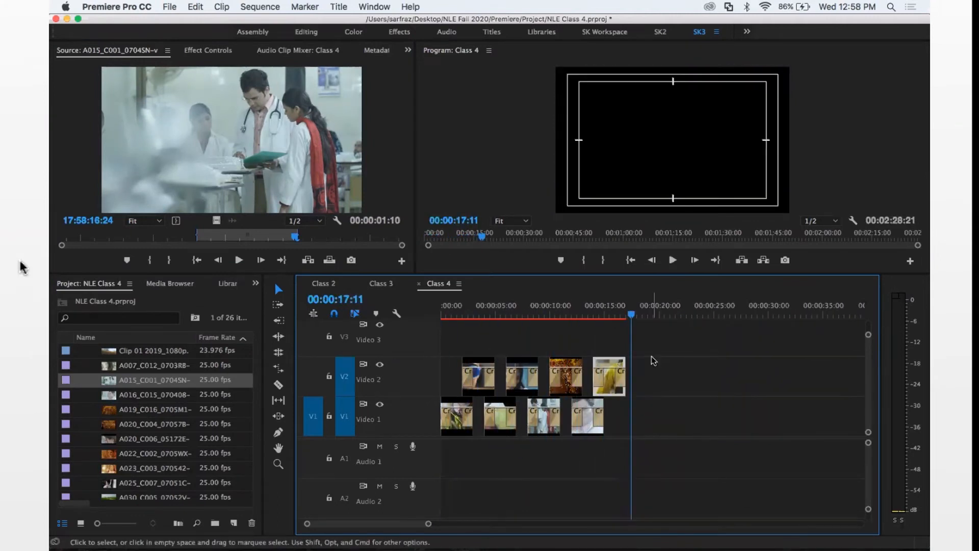
Select all the clips on Video 1 and Video 2 and render the selection.
{"action": "left_click_drag", "start_coordinate": [676, 339], "coordinate": [453, 454]}
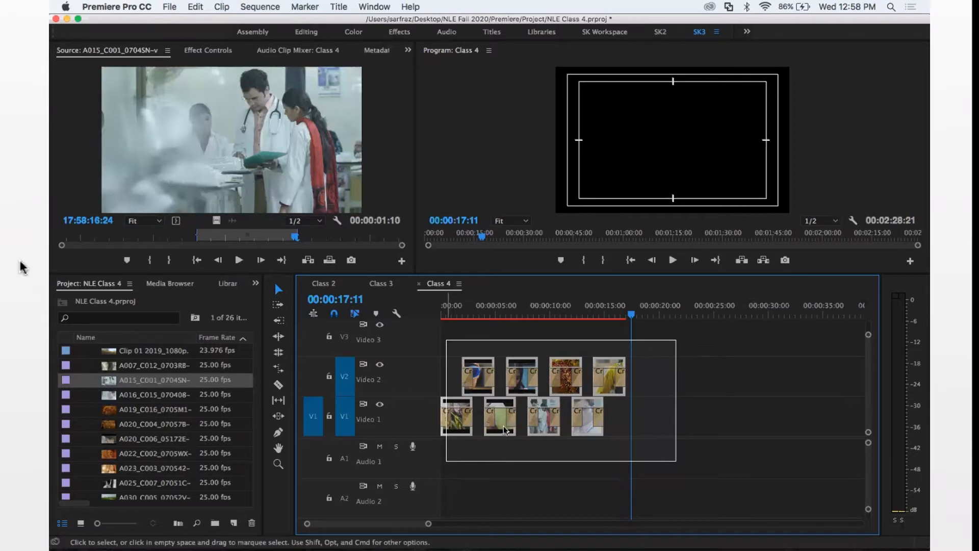
{"action": "left_click", "coordinate": [261, 6]}
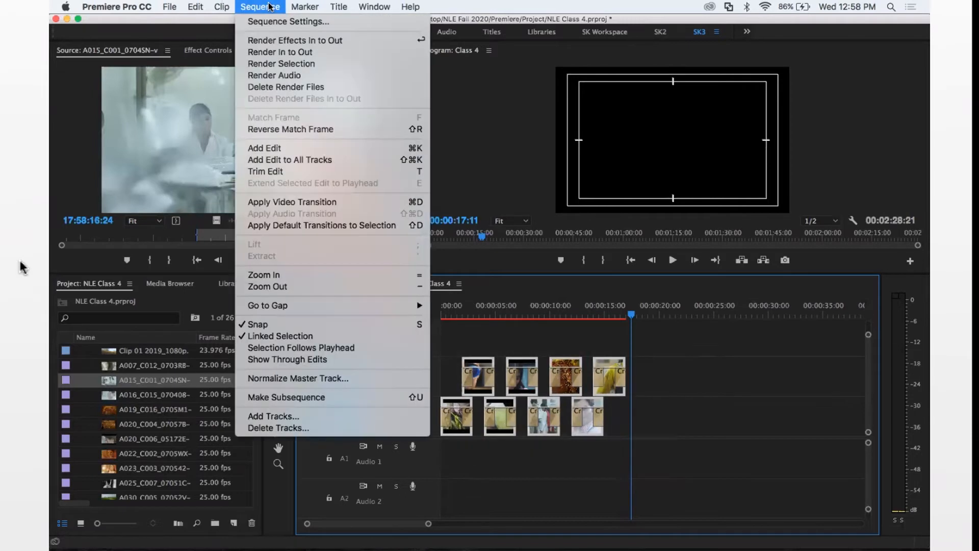
{"action": "left_click", "coordinate": [281, 64]}
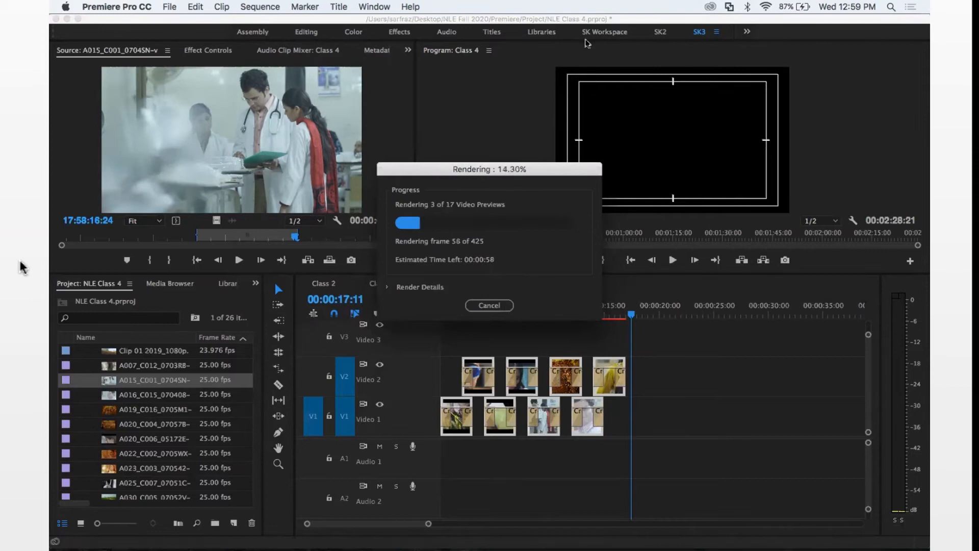
{"action": "key", "text": "super+Tab"}
{"action": "key", "text": "super+Tab"}
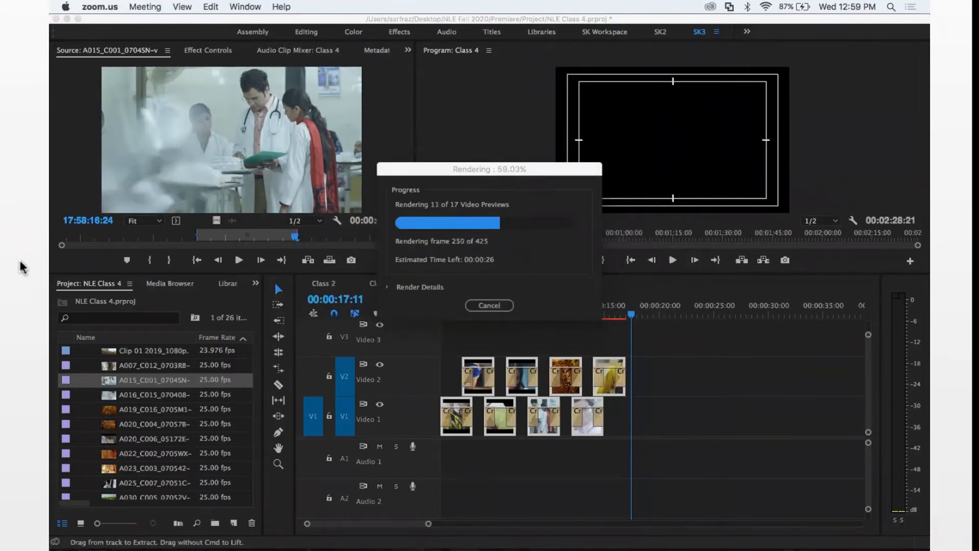
{"action": "left_click", "coordinate": [566, 419]}
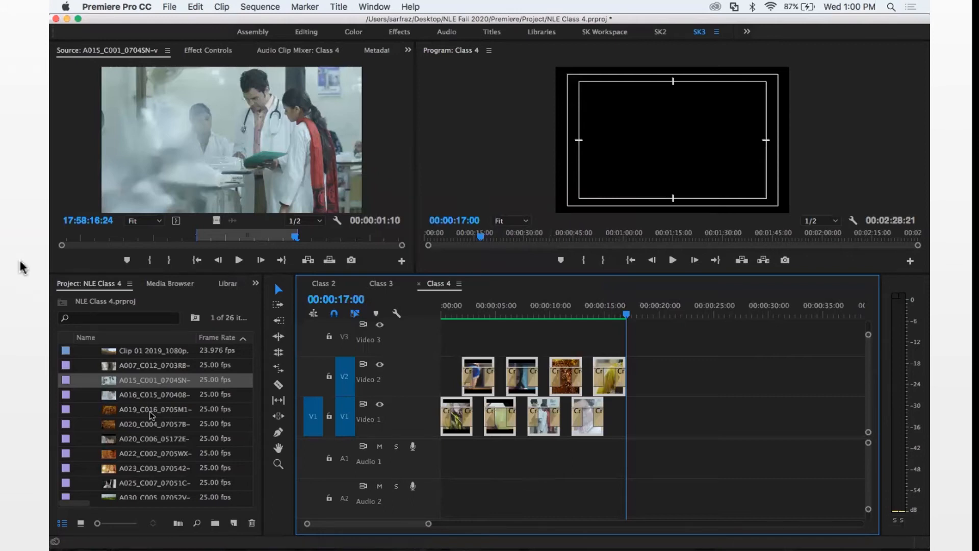
Look through the footage in the project and preview several parts of Clip 01 2019_1080p.mp4.
{"action": "scroll", "coordinate": [226, 402], "scroll_direction": "down", "scroll_amount": 10}
{"action": "scroll", "coordinate": [225, 401], "scroll_direction": "up", "scroll_amount": 15}
{"action": "left_click", "coordinate": [82, 395]}
{"action": "left_click", "coordinate": [82, 394]}
{"action": "double_click", "coordinate": [112, 411]}
{"action": "double_click", "coordinate": [110, 425]}
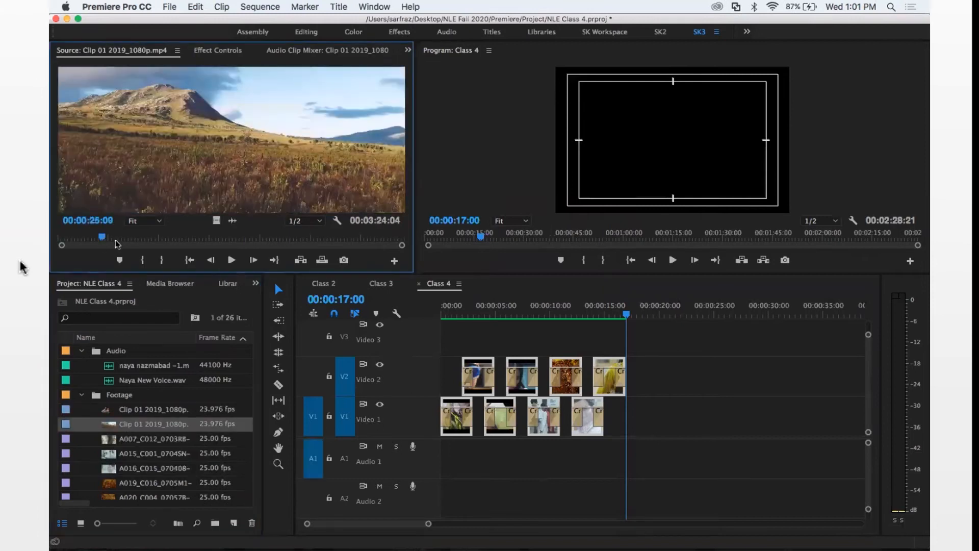
{"action": "left_click", "coordinate": [187, 239]}
{"action": "key", "text": "space"}
{"action": "left_click", "coordinate": [218, 239]}
{"action": "key", "text": "space"}
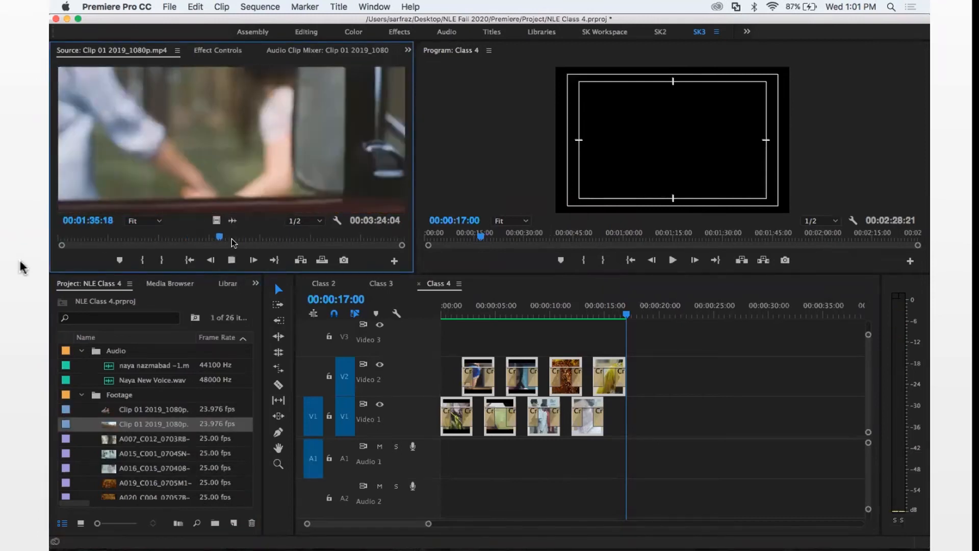
{"action": "left_click", "coordinate": [239, 238]}
Preview naya nazmabad -1.mp3 and place its audio on Audio 1 at 00:00:17:00, right after the video clips.
{"action": "double_click", "coordinate": [148, 380]}
{"action": "double_click", "coordinate": [148, 365]}
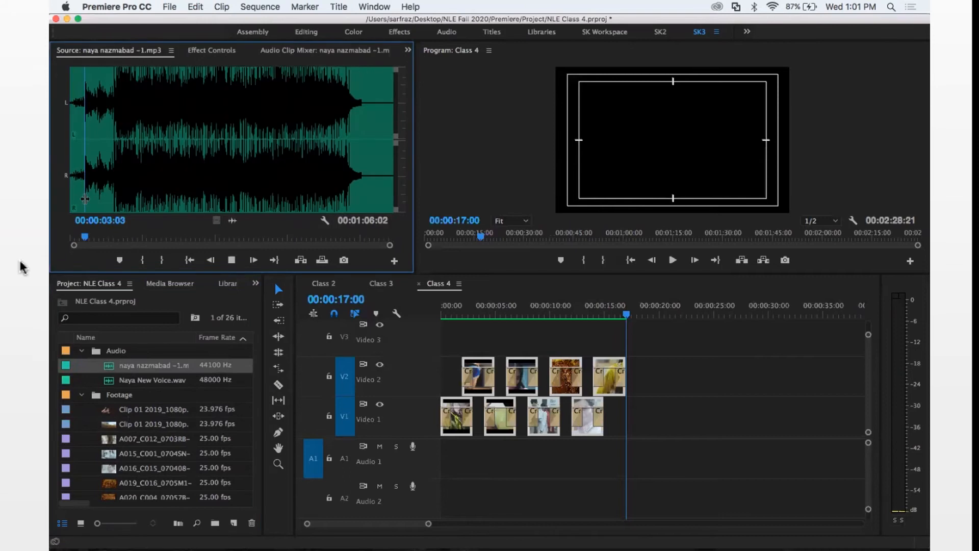
{"action": "key", "text": "space"}
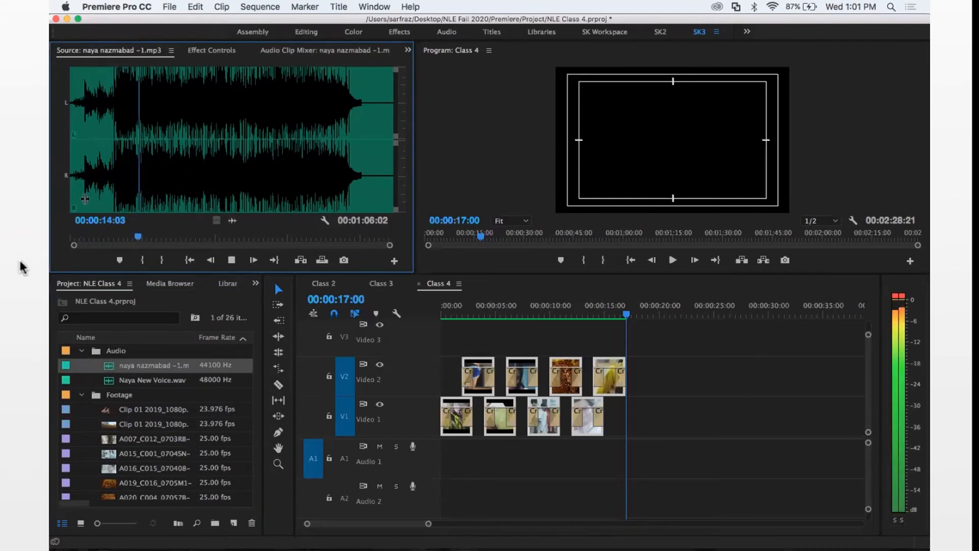
{"action": "key", "text": "space"}
{"action": "left_click_drag", "start_coordinate": [232, 220], "coordinate": [660, 458]}
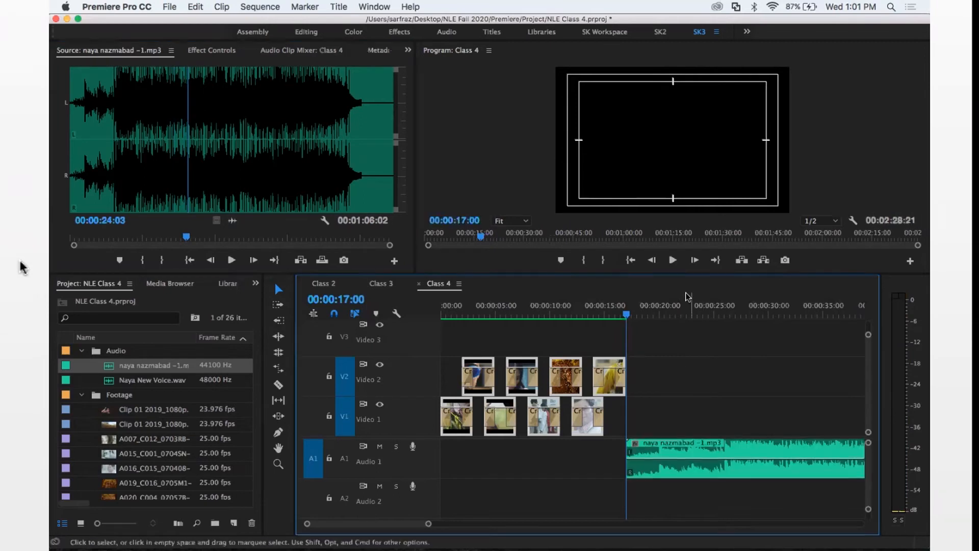
Trim the quiet opening off the music clip on Audio 1 so it starts at 00:00:20:00.
{"action": "key", "text": "space"}
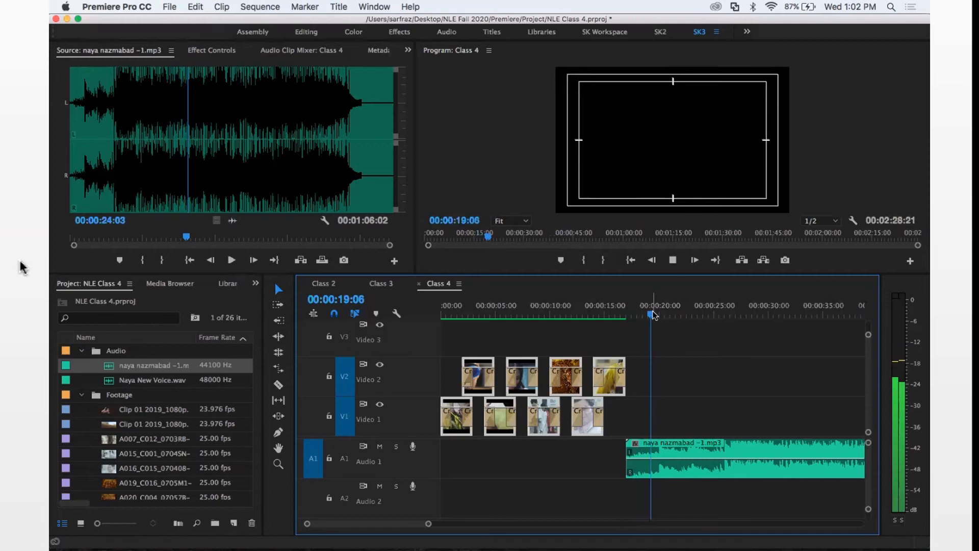
{"action": "key", "text": "space"}
{"action": "key", "text": "="}
{"action": "key", "text": "="}
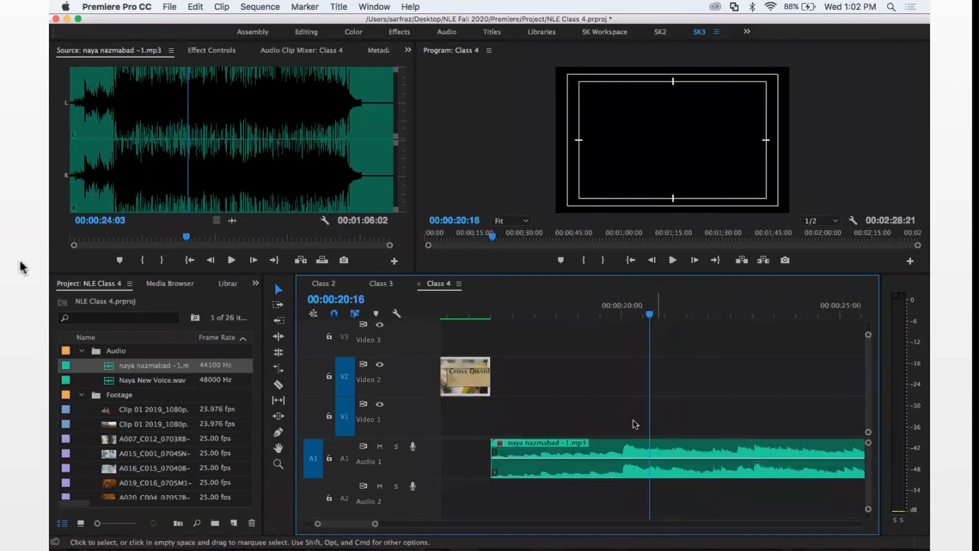
{"action": "left_click_drag", "start_coordinate": [627, 464], "coordinate": [622, 464]}
Listen to the trimmed music from just before its start and compare its loudness before and after about 00:00:26.
{"action": "left_click", "coordinate": [602, 306]}
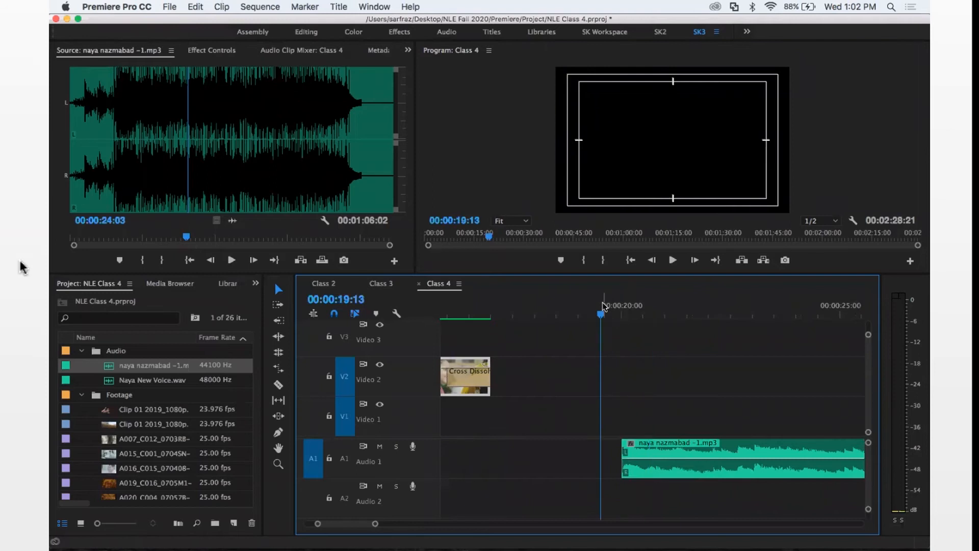
{"action": "key", "text": "space"}
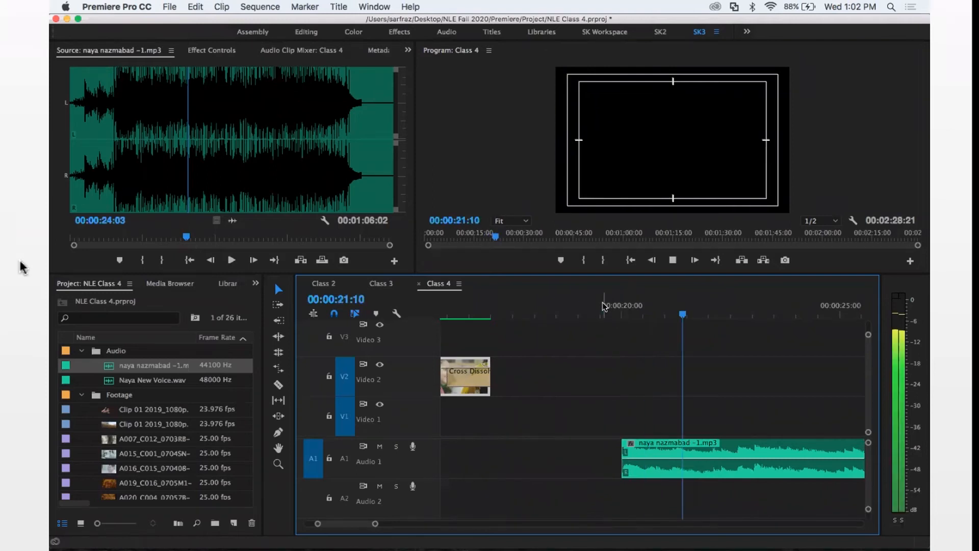
{"action": "key", "text": "minus"}
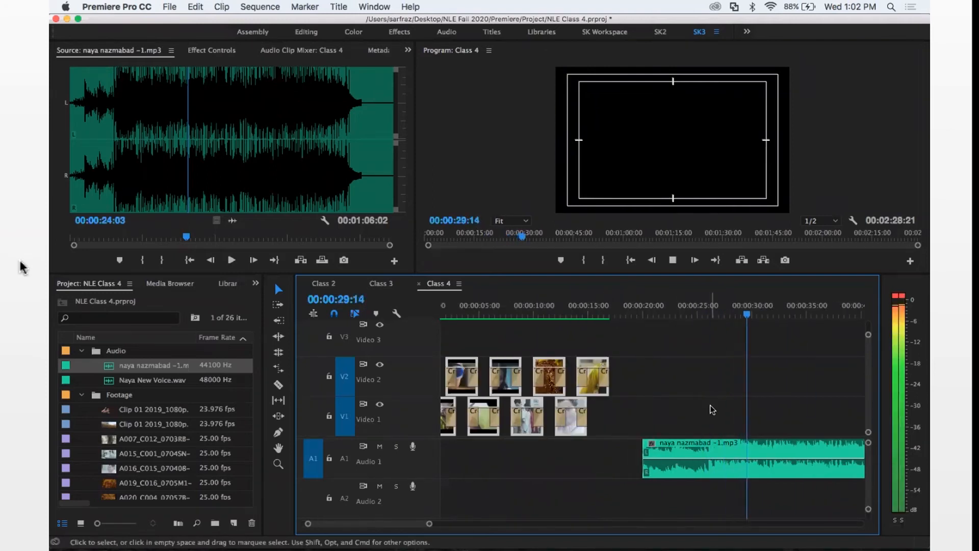
{"action": "key", "text": "space"}
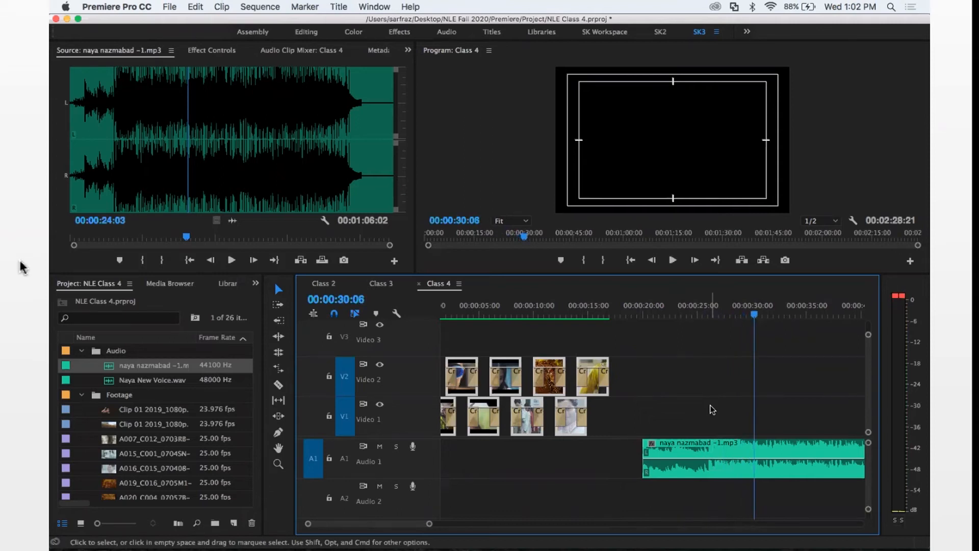
{"action": "left_click", "coordinate": [697, 311]}
{"action": "key", "text": "space"}
{"action": "key", "text": "space"}
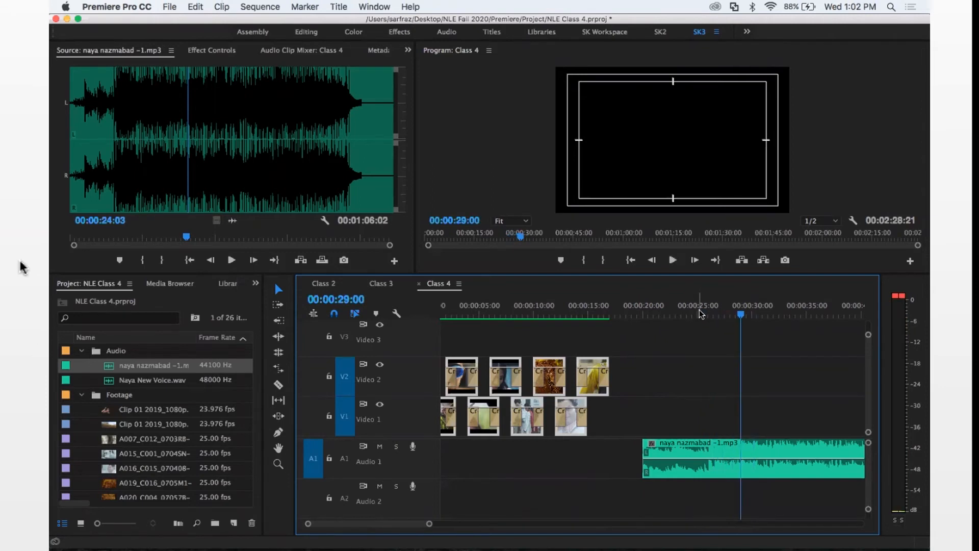
{"action": "key", "text": "equal"}
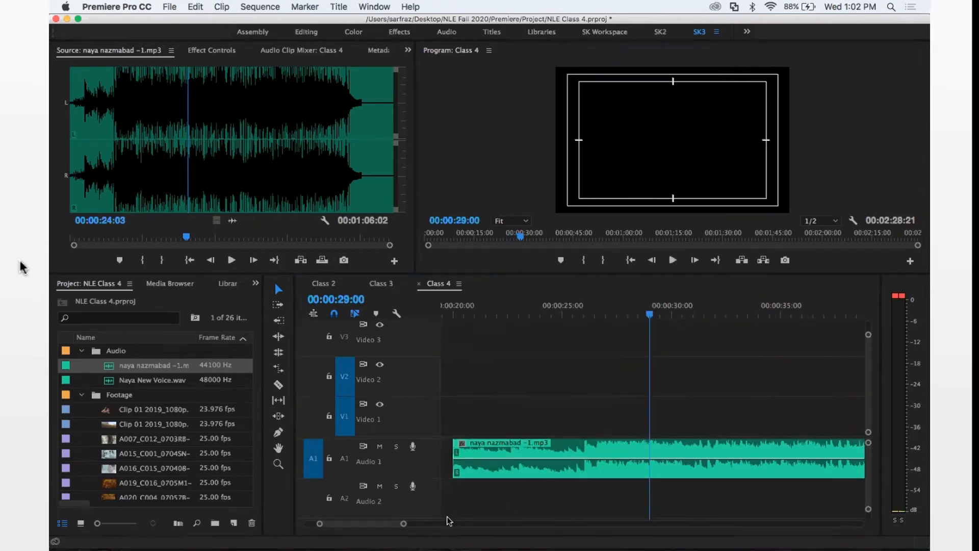
{"action": "left_click", "coordinate": [511, 411]}
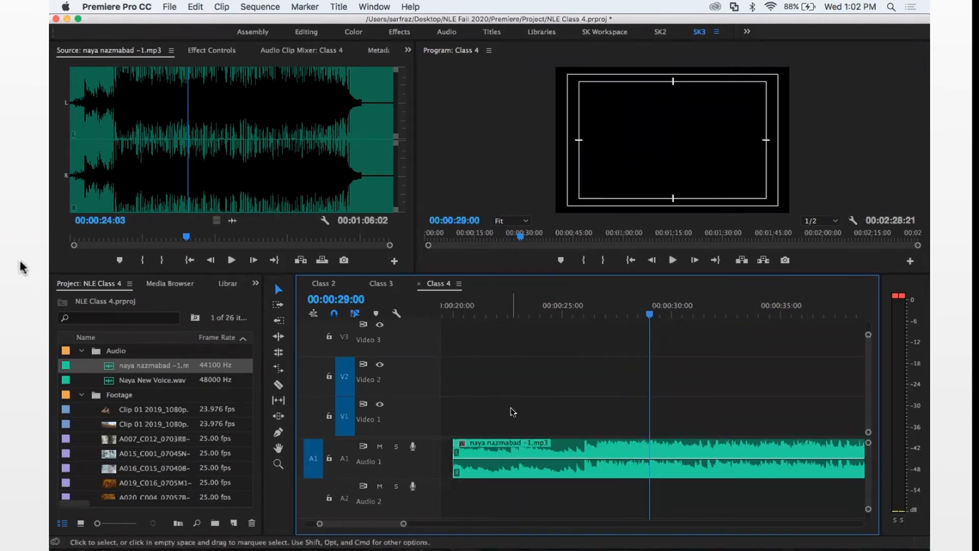
{"action": "left_click", "coordinate": [569, 308]}
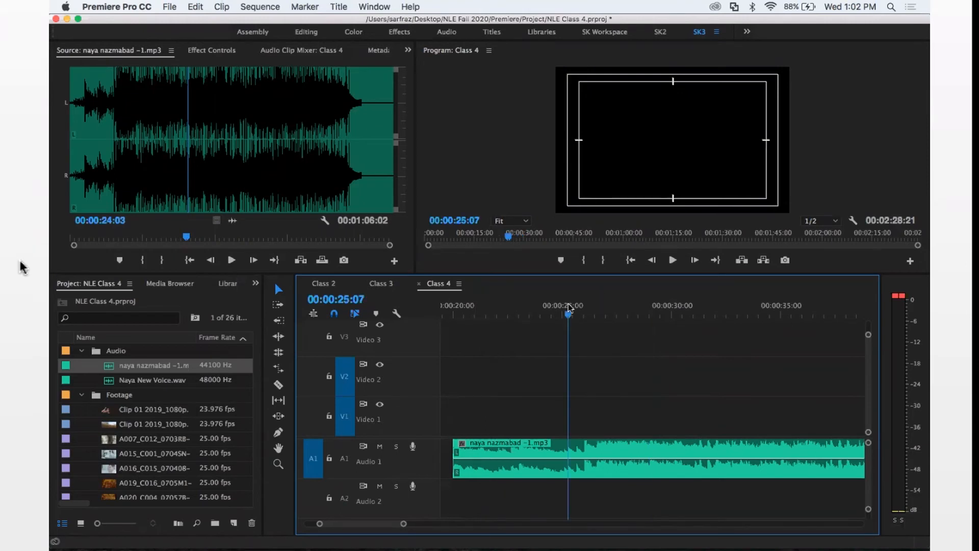
{"action": "key", "text": "space"}
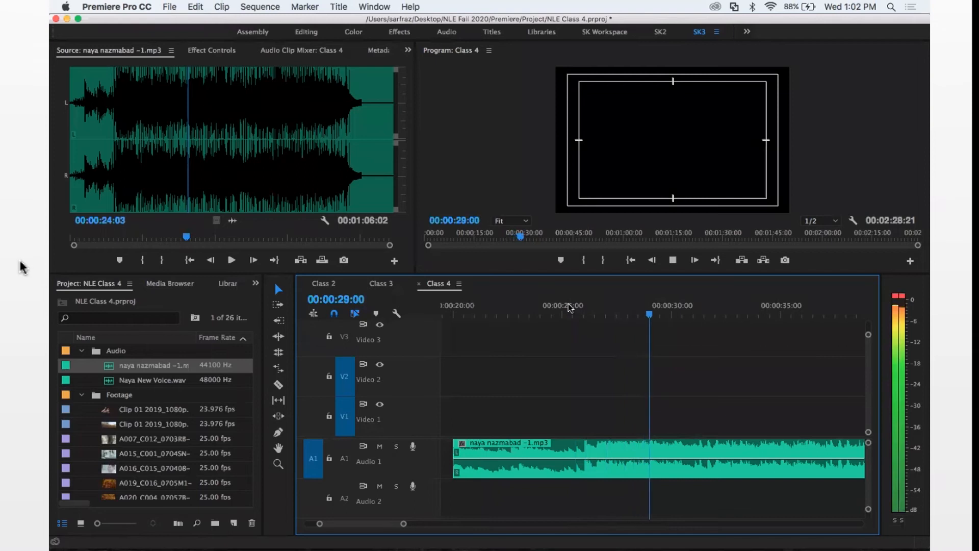
{"action": "key", "text": "space"}
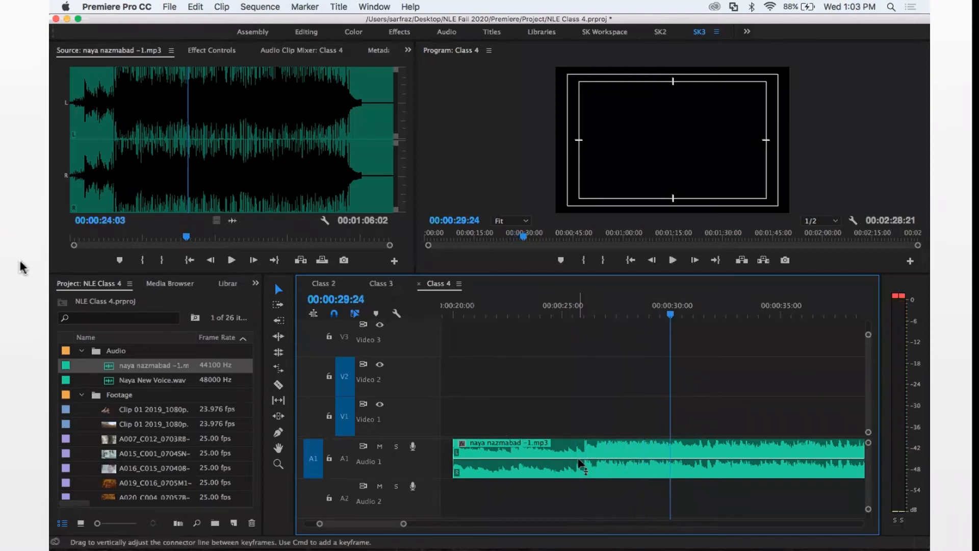
Add two volume keyframes to the music around 00:00:25:10, lower the level from the second one onward, and listen to the result.
{"action": "key", "text": "p"}
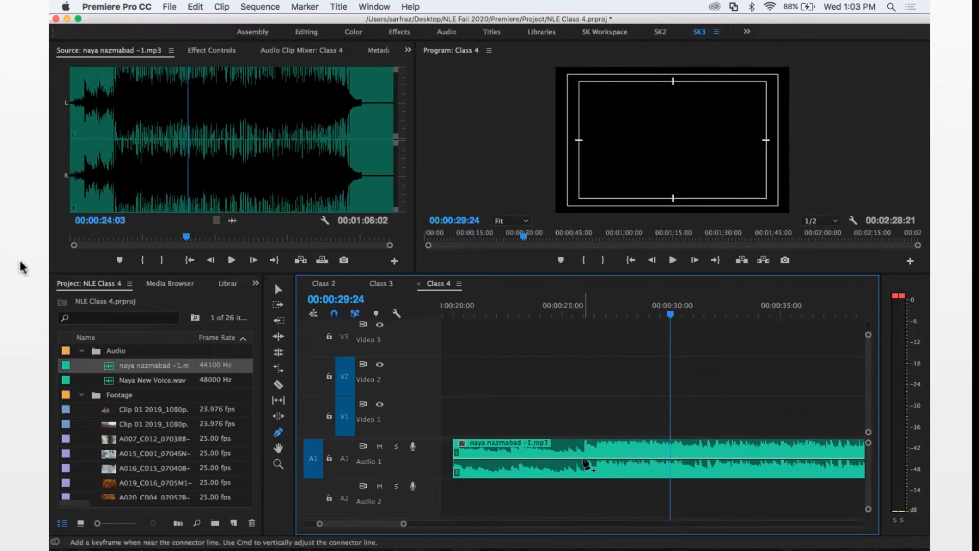
{"action": "left_click", "coordinate": [585, 463]}
{"action": "left_click", "coordinate": [572, 459]}
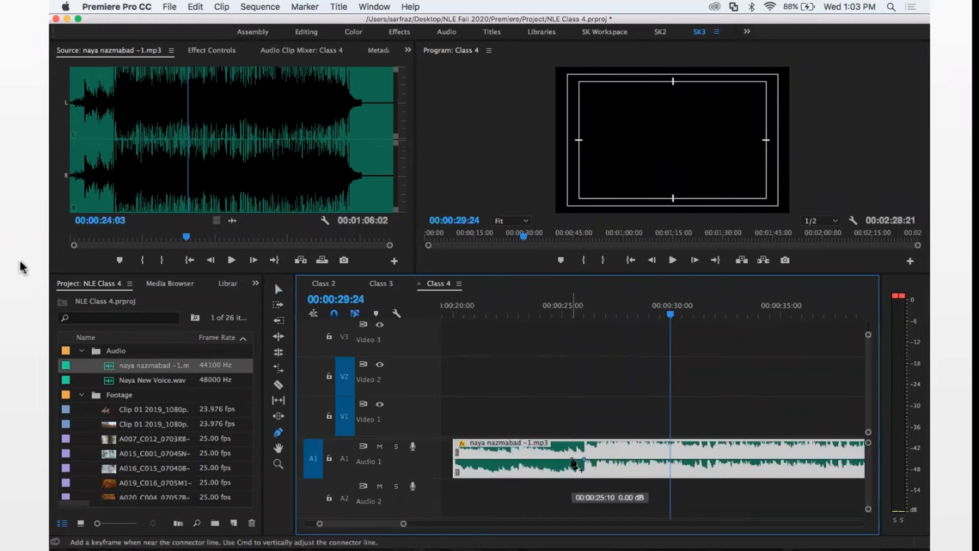
{"action": "left_click_drag", "start_coordinate": [584, 459], "coordinate": [587, 464]}
{"action": "key", "text": "space"}
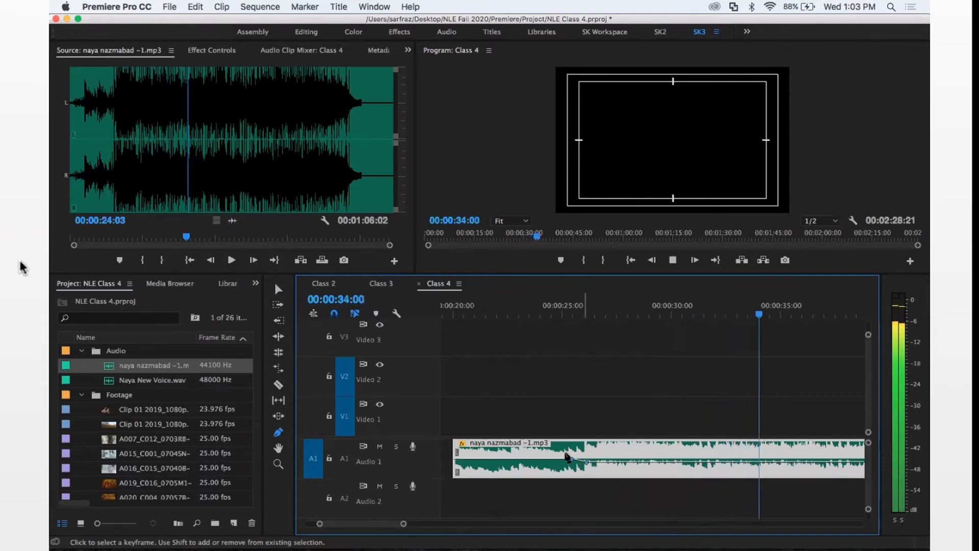
{"action": "key", "text": "space"}
Spread the two volume keyframes apart for a longer drop to about -2 dB, and play the music through it.
{"action": "left_click_drag", "start_coordinate": [572, 459], "coordinate": [601, 462]}
{"action": "left_click", "coordinate": [470, 310]}
{"action": "key", "text": "space"}
{"action": "key", "text": "space"}
{"action": "left_click", "coordinate": [530, 309]}
{"action": "key", "text": "space"}
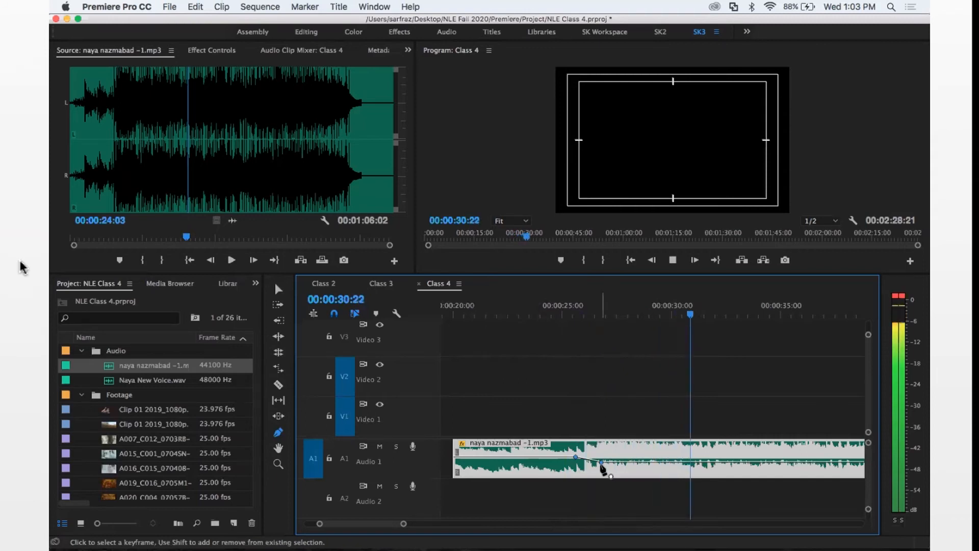
{"action": "key", "text": "space"}
{"action": "key", "text": "minus"}
{"action": "key", "text": "minus"}
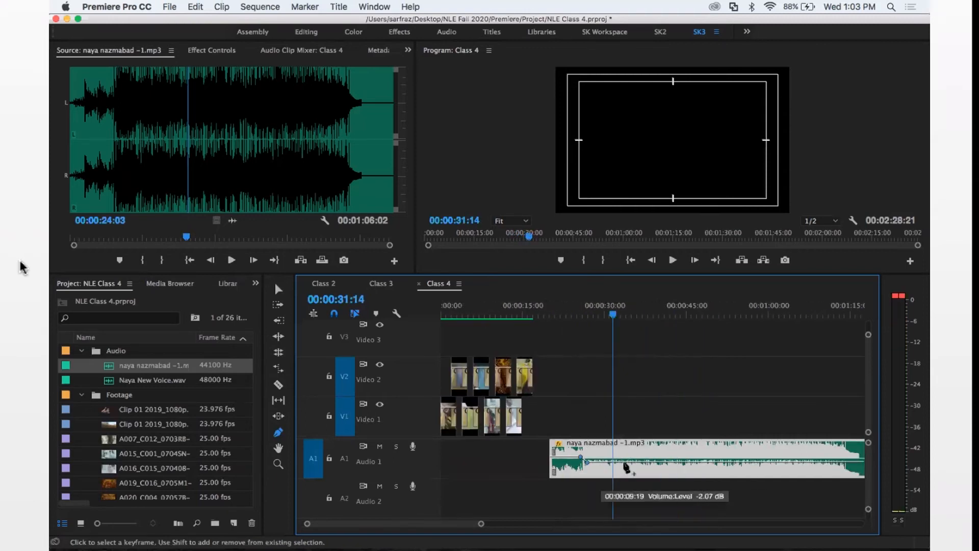
Move the music clip to the start of Audio 1 and return the playhead to 00:00:00:00.
{"action": "key", "text": "v"}
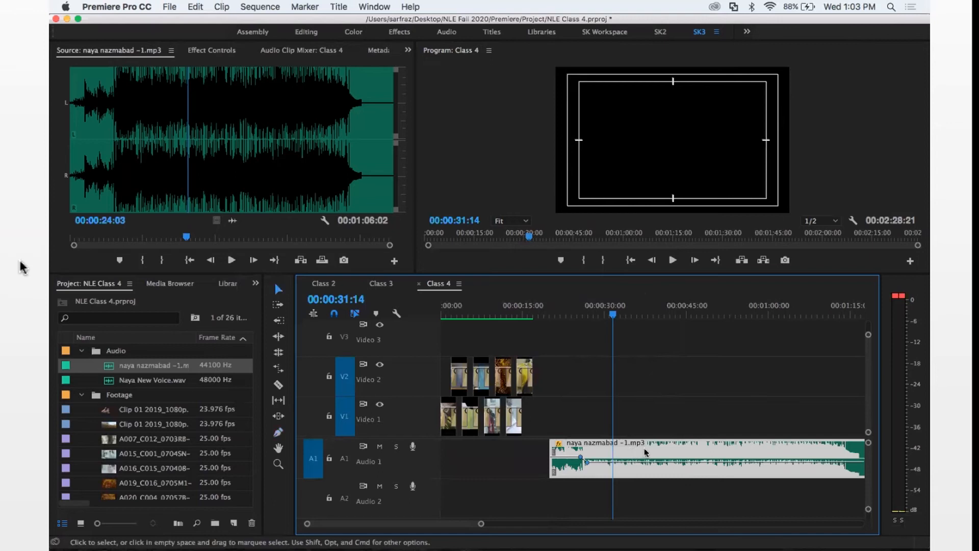
{"action": "left_click_drag", "start_coordinate": [656, 454], "coordinate": [535, 455]}
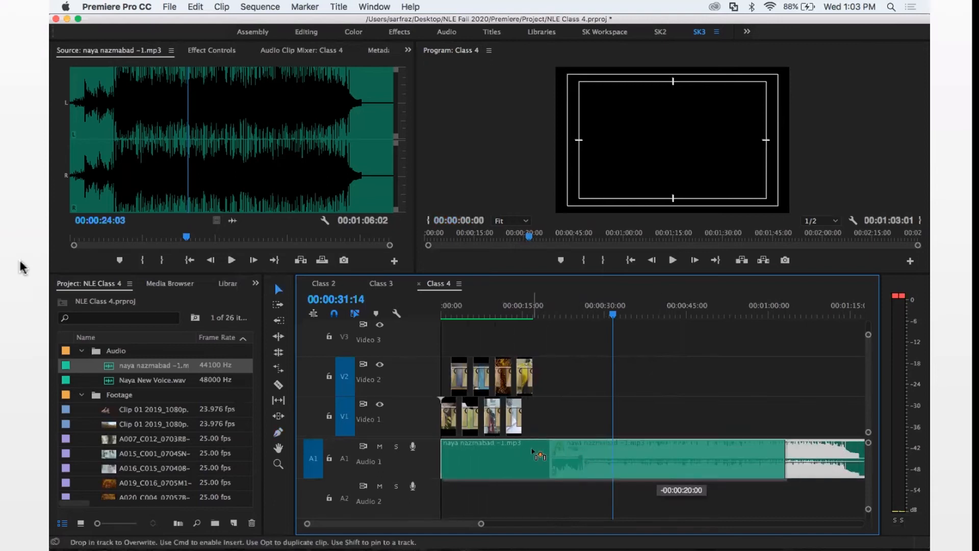
{"action": "left_click_drag", "start_coordinate": [456, 311], "coordinate": [423, 312]}
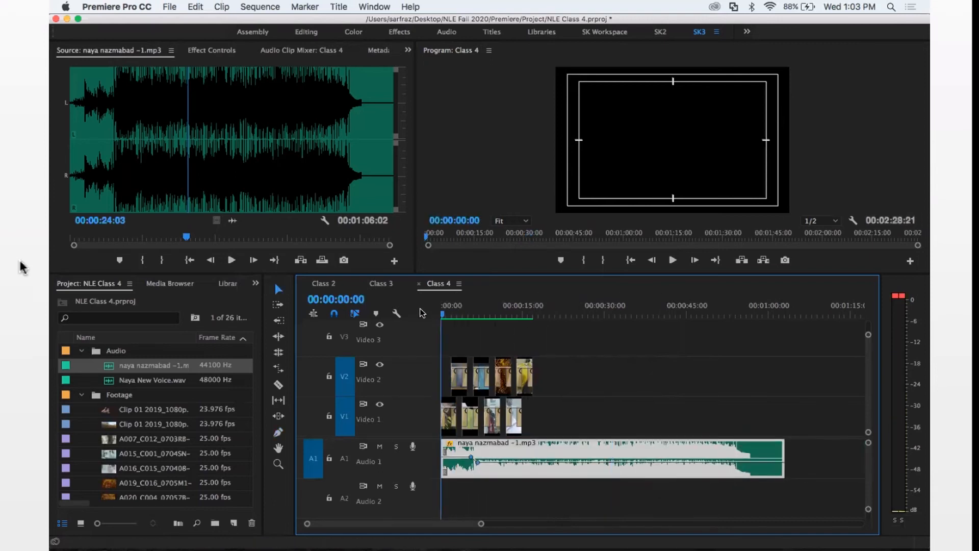
Play the sequence with its music and trim the music clip's start to about 00:00:06, near the volume drop.
{"action": "key", "text": "equal"}
{"action": "key", "text": "equal"}
{"action": "key", "text": "equal"}
{"action": "key", "text": "space"}
{"action": "key", "text": "minus"}
{"action": "key", "text": "minus"}
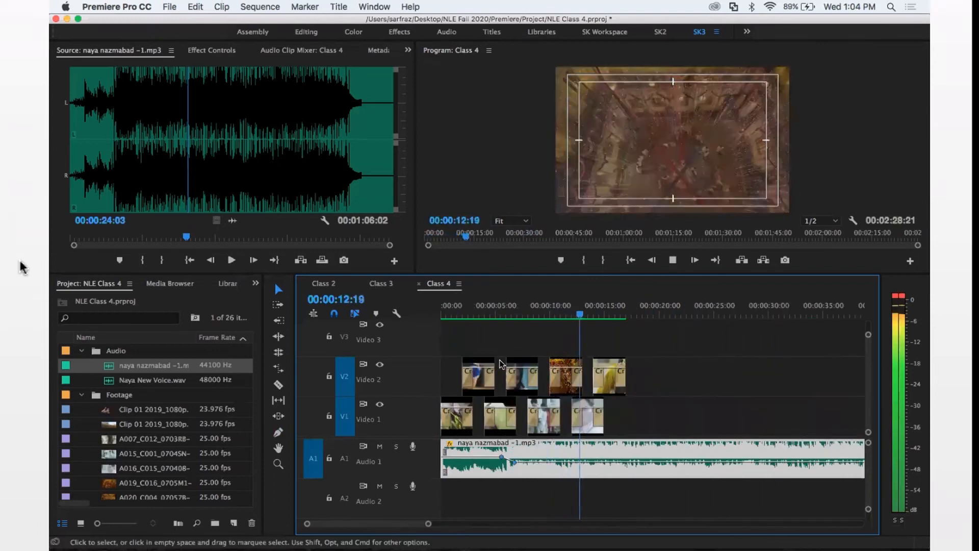
{"action": "left_click_drag", "start_coordinate": [444, 459], "coordinate": [506, 462]}
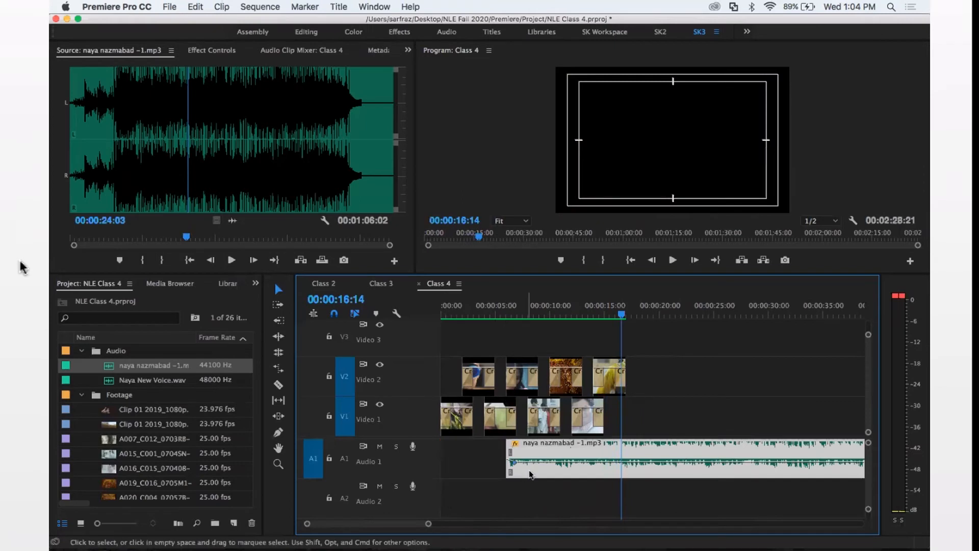
Move the trimmed music clip to the start of Audio 1 and play the sequence from the beginning.
{"action": "left_click_drag", "start_coordinate": [567, 455], "coordinate": [502, 455]}
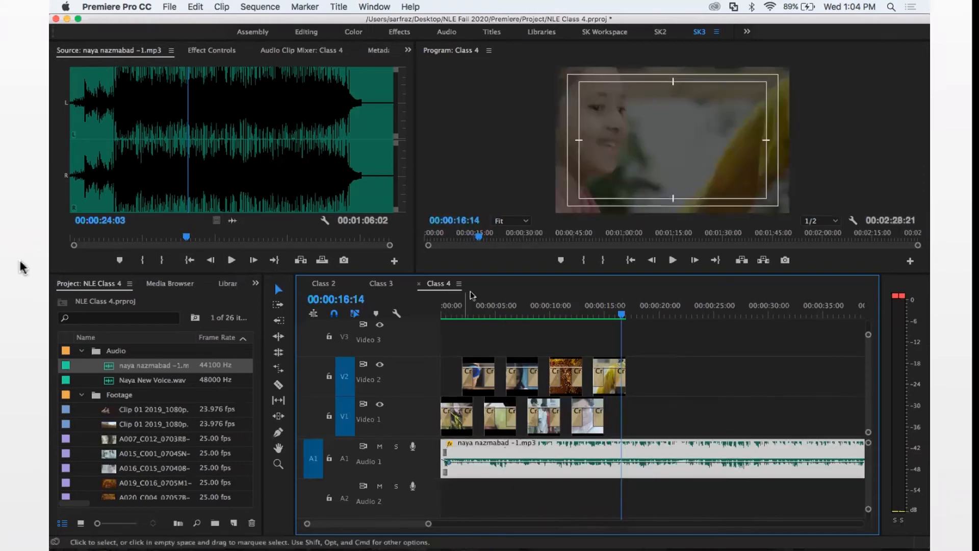
{"action": "key", "text": "Home"}
{"action": "key", "text": "space"}
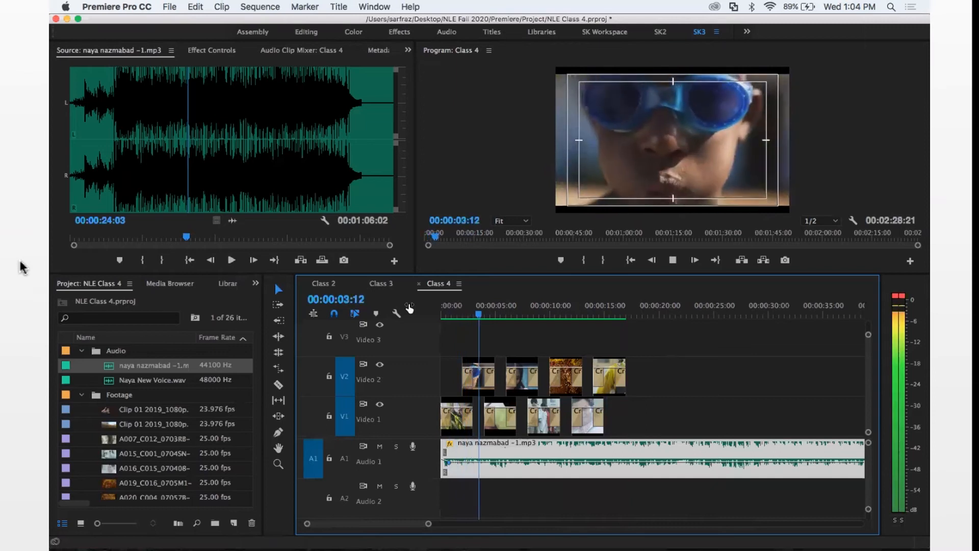
Stop playback and apply the default audio transition to the start of the music clip.
{"action": "key", "text": "equal"}
{"action": "key", "text": "equal"}
{"action": "key", "text": "equal"}
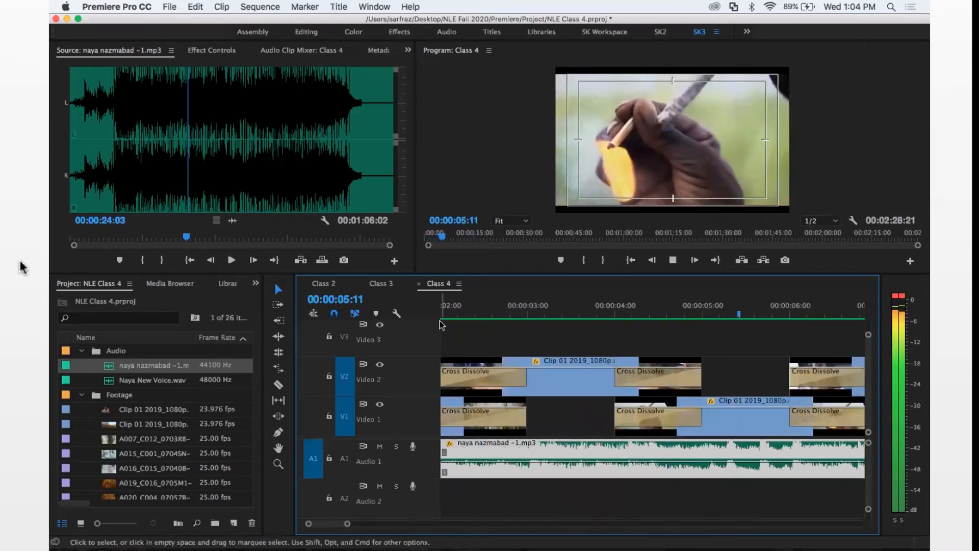
{"action": "key", "text": "space"}
{"action": "key", "text": "minus"}
{"action": "key", "text": "minus"}
{"action": "key", "text": "minus"}
{"action": "right_click", "coordinate": [442, 454]}
{"action": "left_click", "coordinate": [505, 524]}
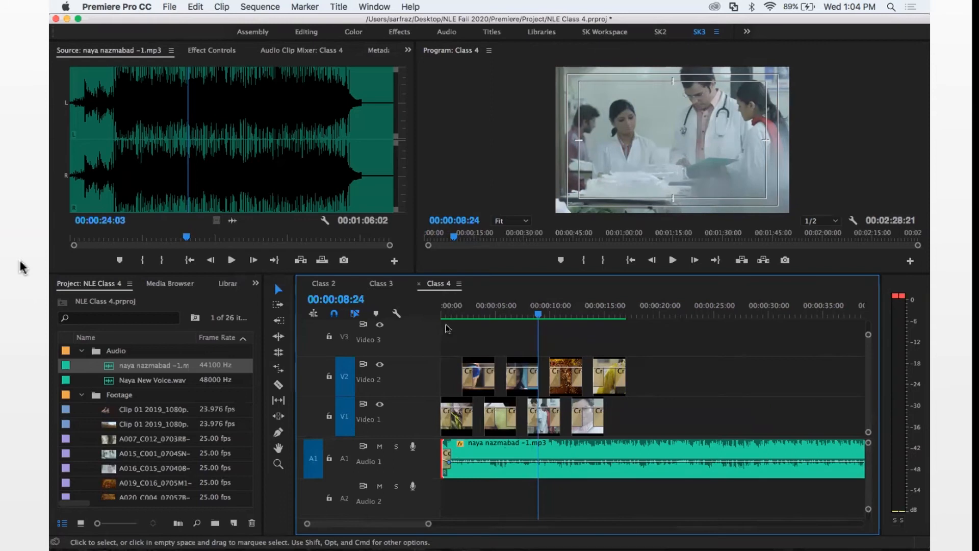
Play the sequence from 00:00:00:00 and speed up playback to check the music from its opening transition onward.
{"action": "left_click", "coordinate": [446, 312]}
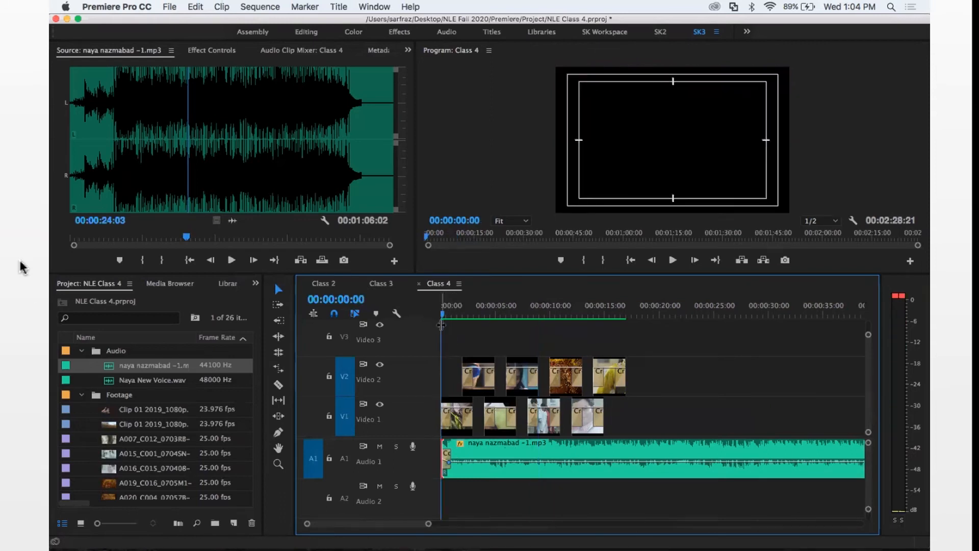
{"action": "key", "text": "space"}
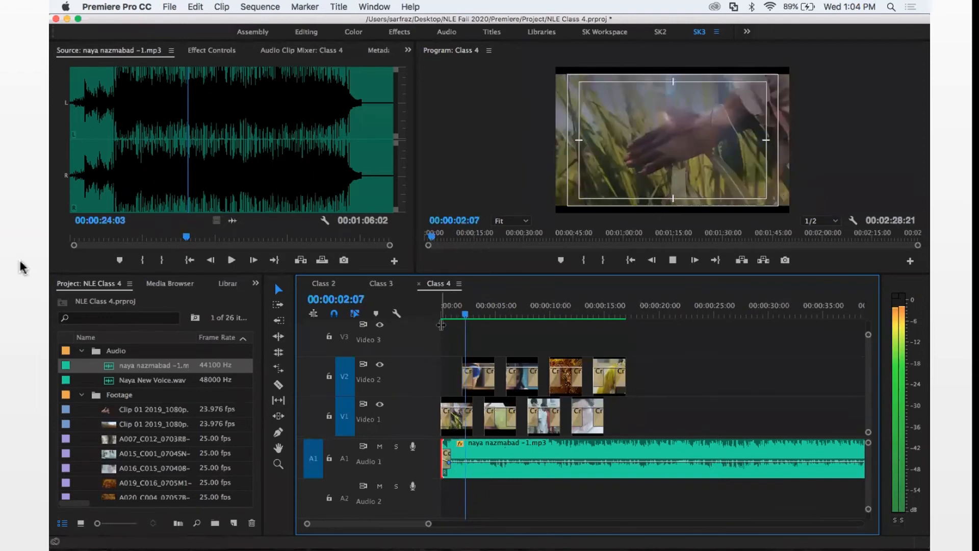
{"action": "key", "text": "l"}
{"action": "key", "text": "l"}
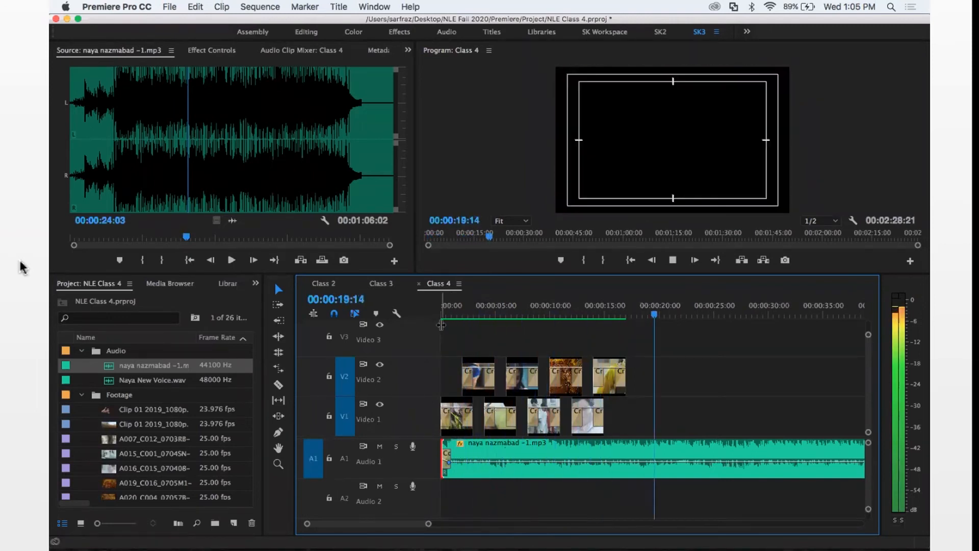
Cut the music clip at 00:00:29:00 and delete the part after the cut.
{"action": "left_click", "coordinate": [592, 312]}
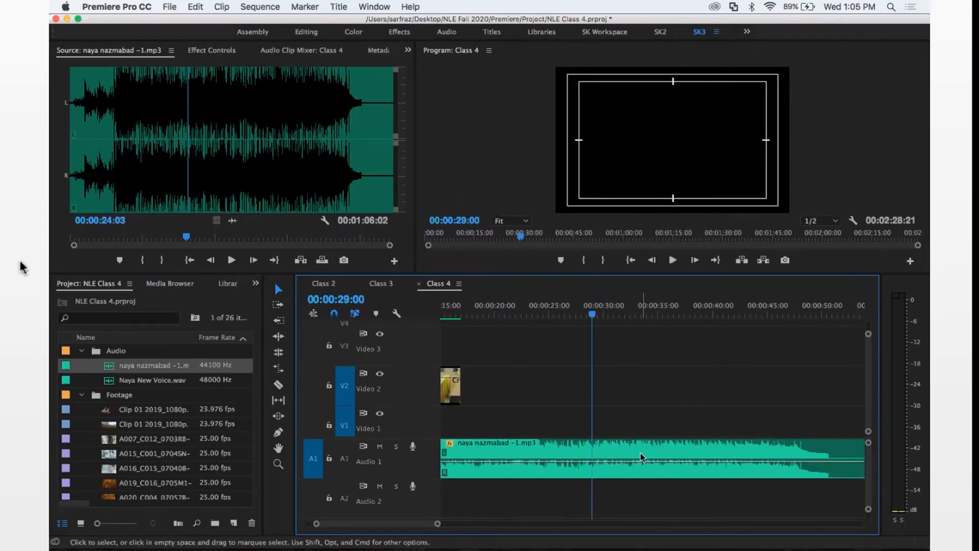
{"action": "left_click", "coordinate": [642, 456]}
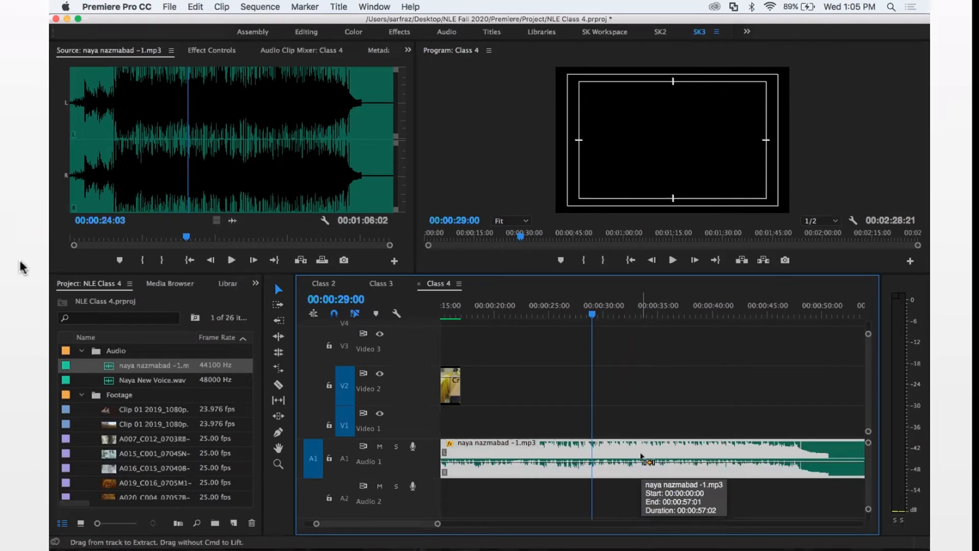
{"action": "key", "text": "super+k"}
{"action": "left_click", "coordinate": [666, 457]}
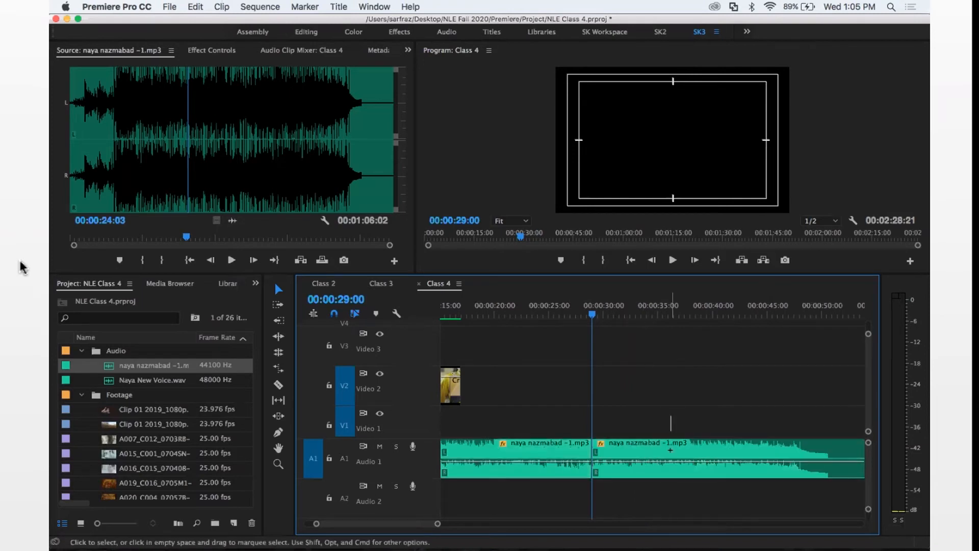
{"action": "key", "text": "Delete"}
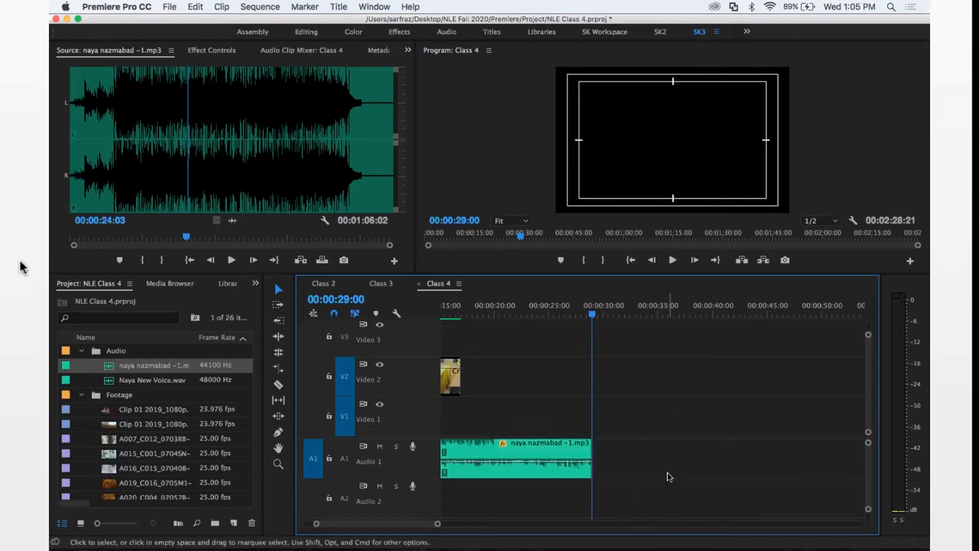
Add the default Constant Power transition to the end of the music clip and lengthen it to 00:00:02:04.
{"action": "right_click", "coordinate": [588, 452]}
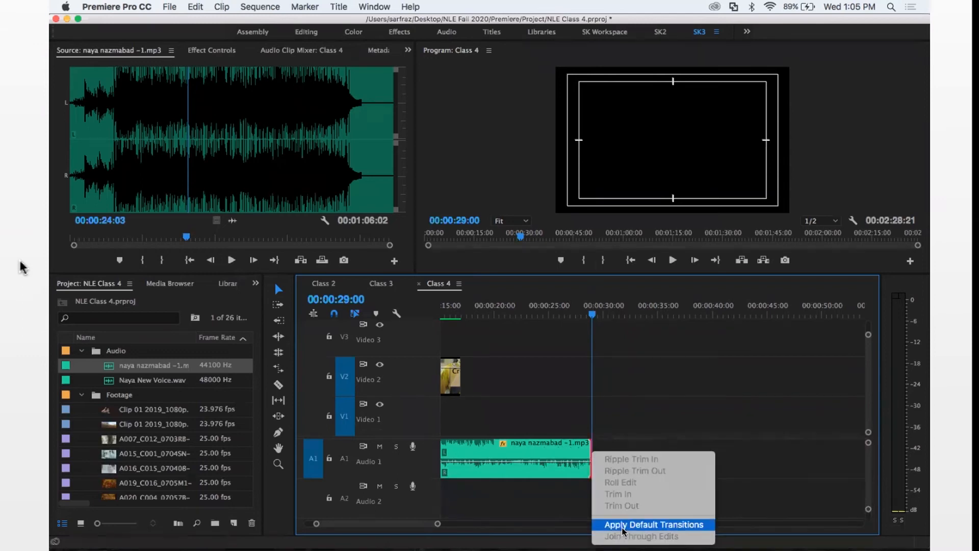
{"action": "left_click", "coordinate": [618, 509]}
{"action": "key", "text": "equal"}
{"action": "key", "text": "equal"}
{"action": "key", "text": "equal"}
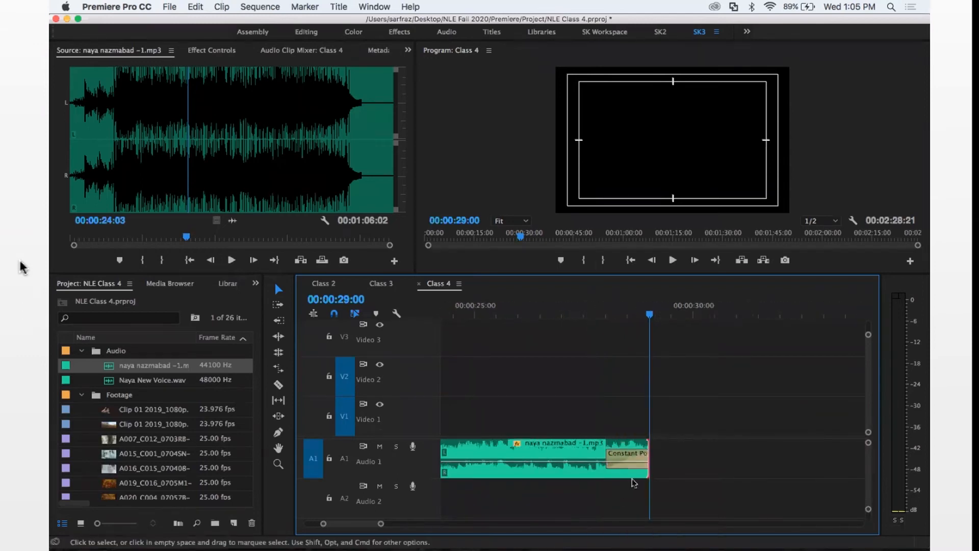
{"action": "left_click_drag", "start_coordinate": [558, 452], "coordinate": [466, 452]}
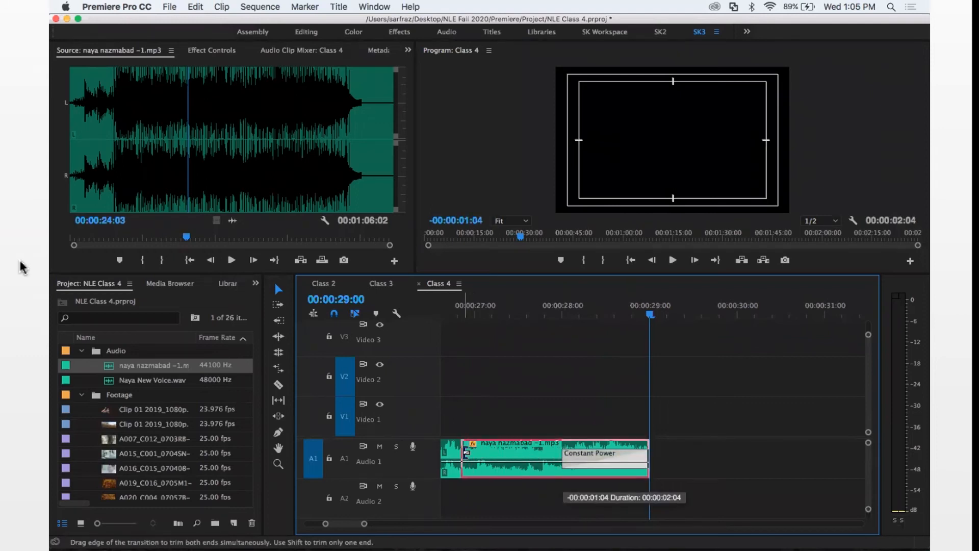
Play the music from about 00:00:21:16 through its closing transition to check the ending.
{"action": "key", "text": "minus"}
{"action": "key", "text": "minus"}
{"action": "key", "text": "minus"}
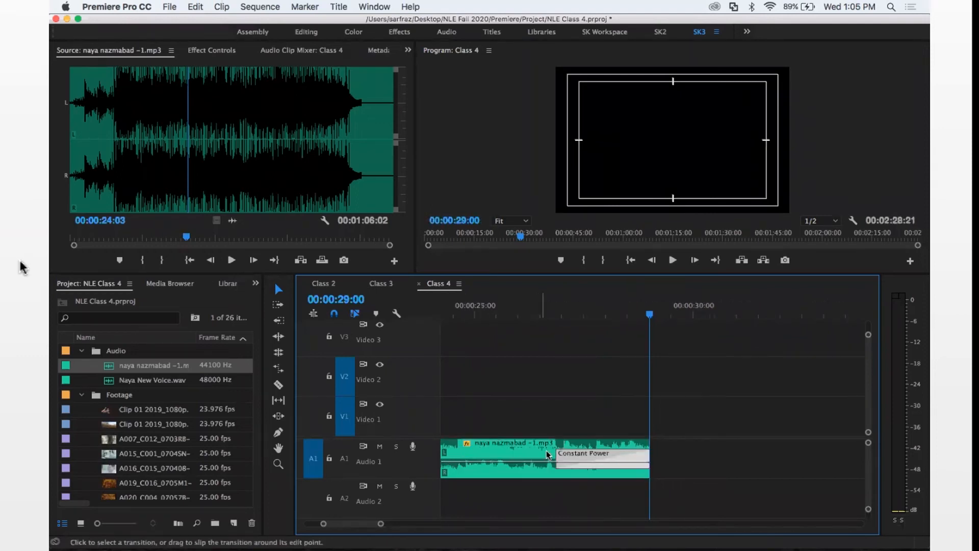
{"action": "left_click", "coordinate": [490, 306]}
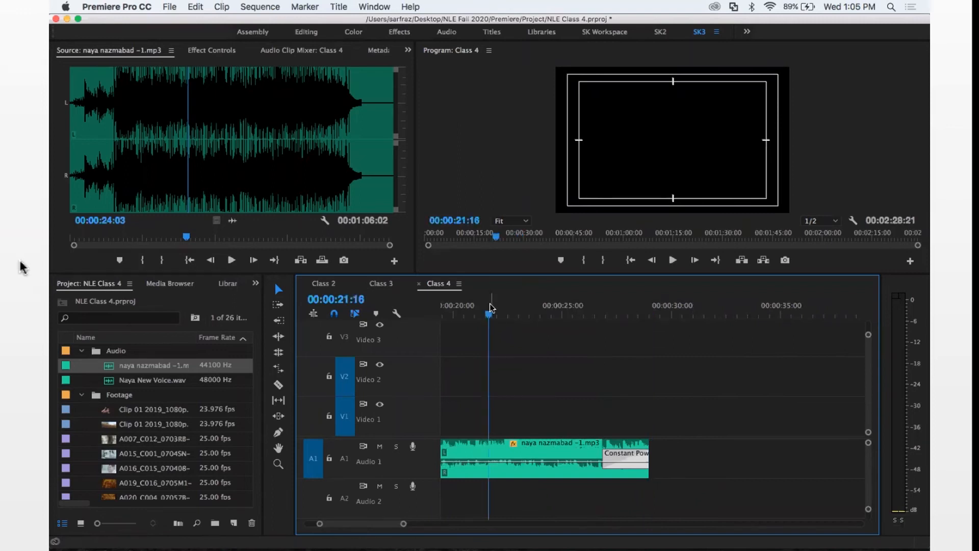
{"action": "key", "text": "space"}
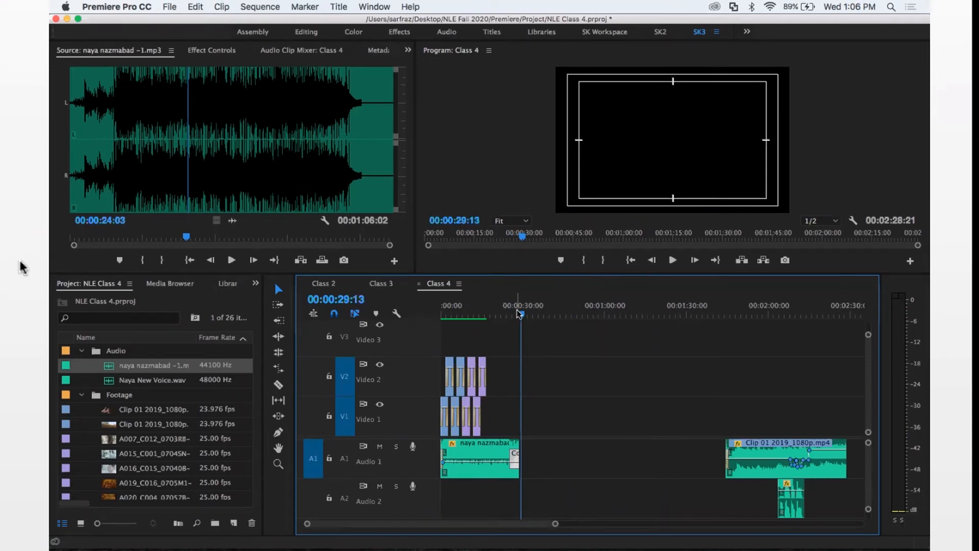
{"action": "left_click", "coordinate": [492, 313]}
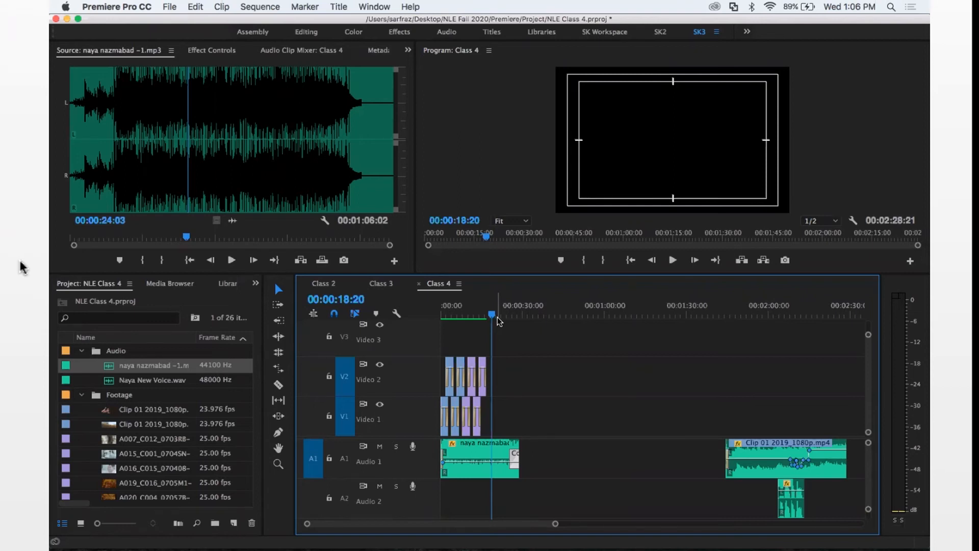
{"action": "left_click_drag", "start_coordinate": [498, 319], "coordinate": [745, 302]}
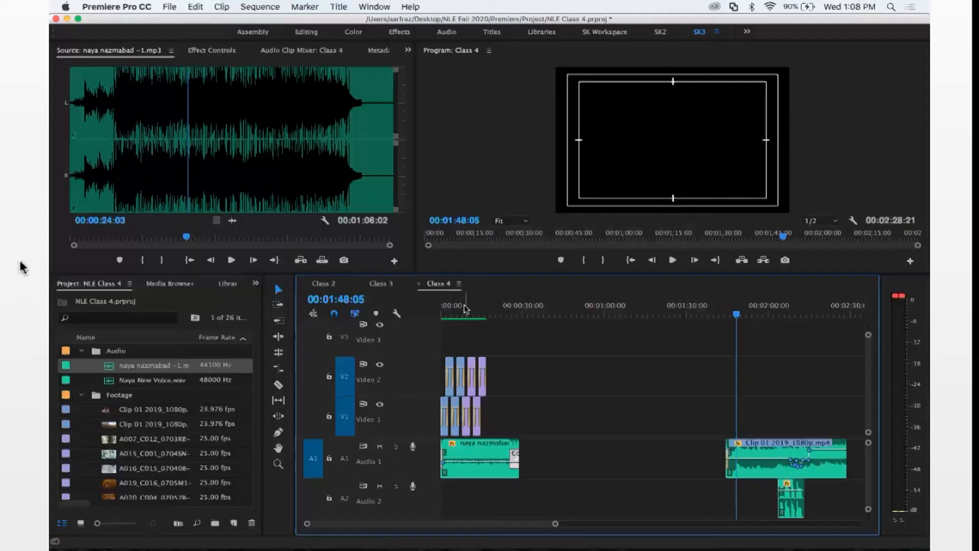
Turn on the work area bar in the Class 4 timeline, adjust its end, and turn the bar off again.
{"action": "left_click", "coordinate": [459, 283]}
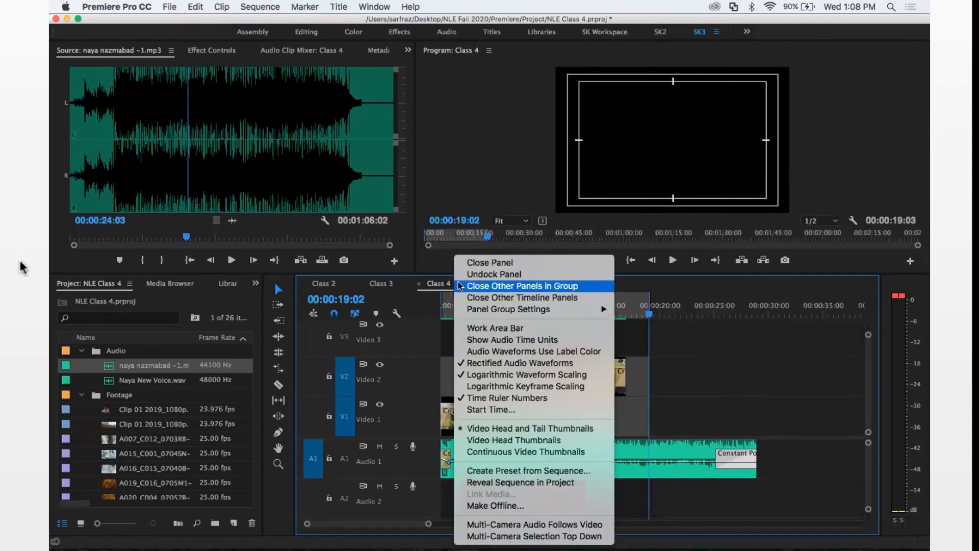
{"action": "left_click", "coordinate": [499, 323]}
{"action": "left_click_drag", "start_coordinate": [771, 324], "coordinate": [728, 323]}
{"action": "left_click_drag", "start_coordinate": [563, 311], "coordinate": [606, 311]}
{"action": "left_click", "coordinate": [458, 283]}
{"action": "left_click", "coordinate": [474, 328]}
Trim the music clip's end and set the sequence's Out point at 00:00:17:00, playing the ending to check it.
{"action": "left_click_drag", "start_coordinate": [529, 308], "coordinate": [627, 310]}
{"action": "left_click_drag", "start_coordinate": [755, 449], "coordinate": [626, 450]}
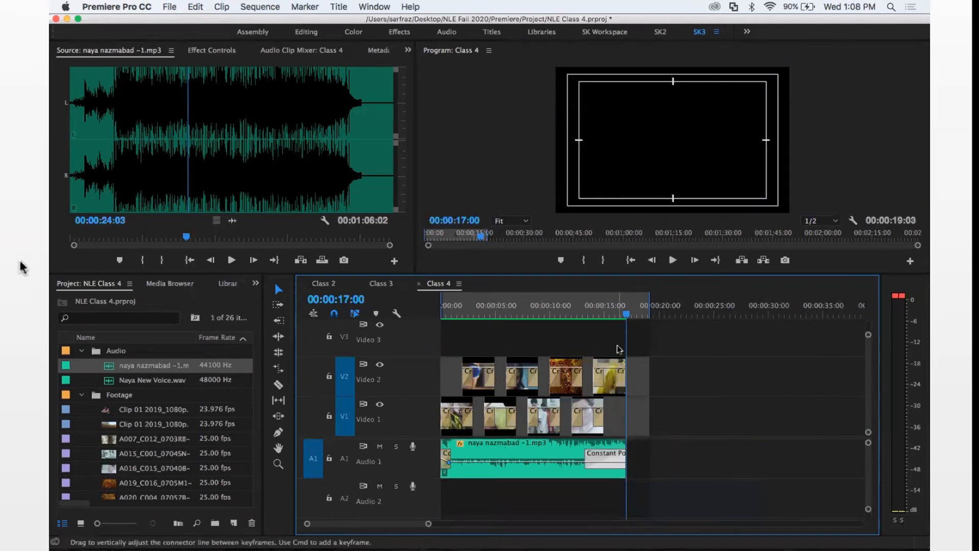
{"action": "left_click", "coordinate": [578, 307]}
{"action": "key", "text": "space"}
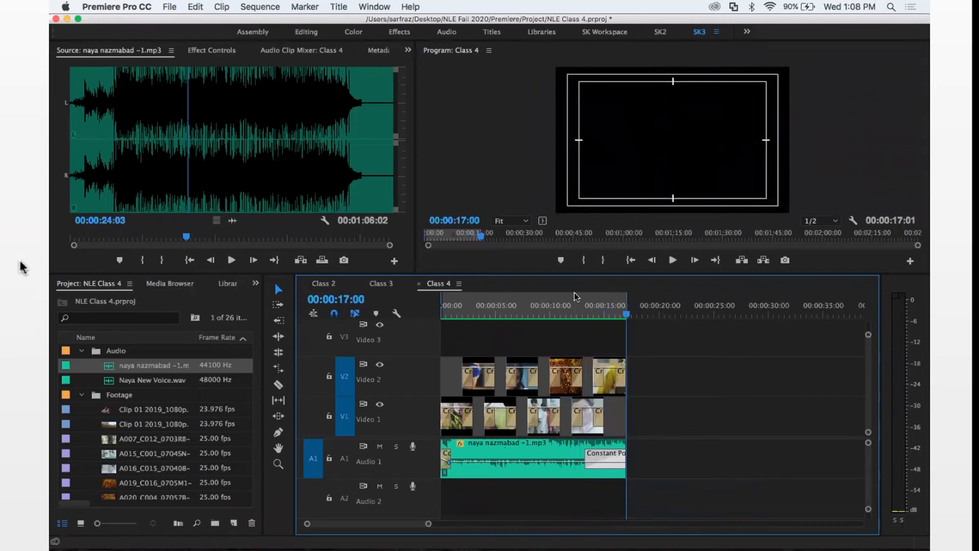
Place the playhead at 00:00:05:22 and open the media export settings for the Class 4 sequence.
{"action": "left_click_drag", "start_coordinate": [581, 305], "coordinate": [504, 309]}
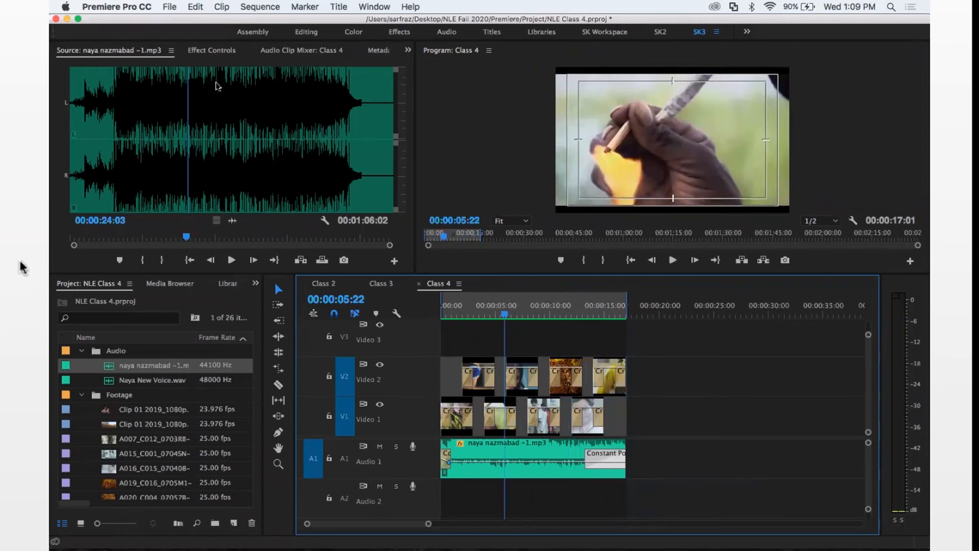
{"action": "left_click", "coordinate": [168, 8]}
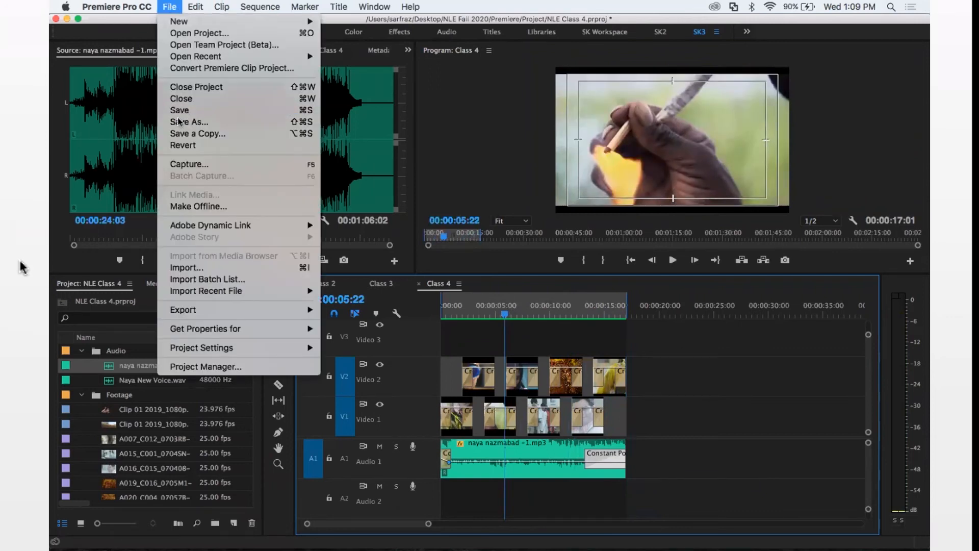
{"action": "mouse_move", "coordinate": [200, 312]}
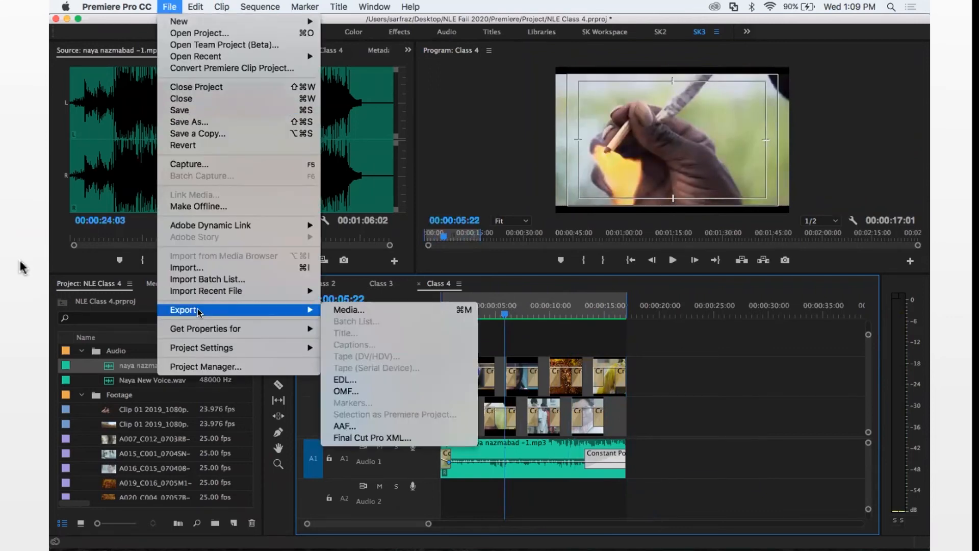
{"action": "left_click", "coordinate": [371, 310]}
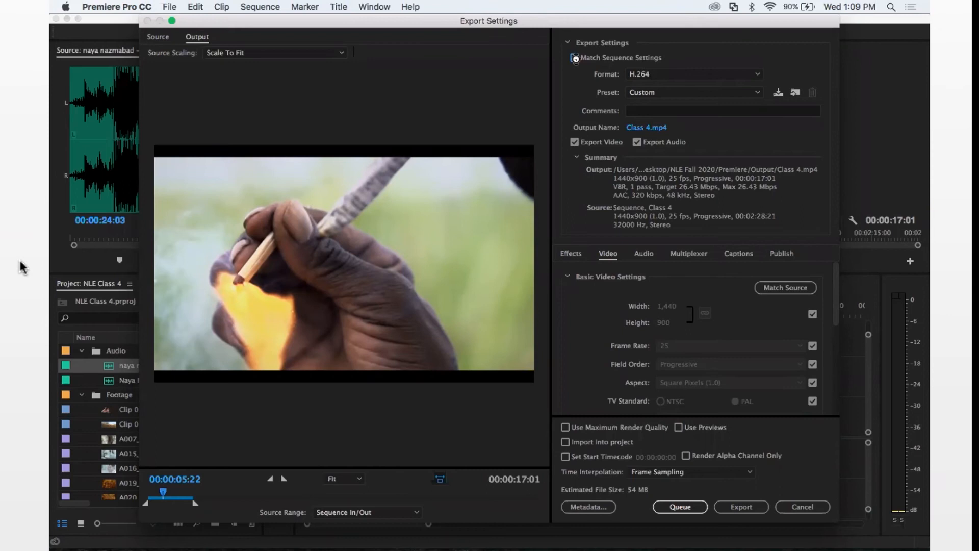
Turn on Match Sequence Settings, review the resulting video settings, and turn the option off again.
{"action": "left_click", "coordinate": [576, 58]}
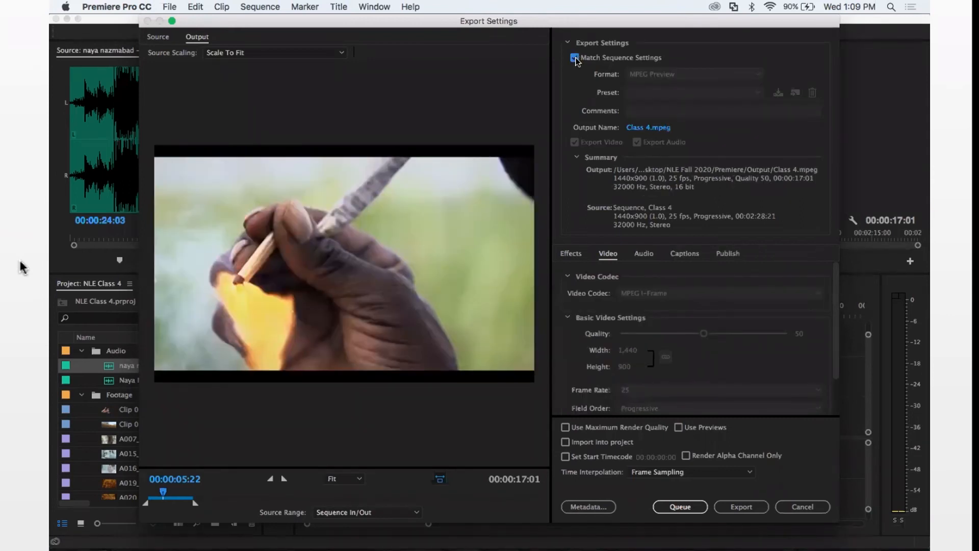
{"action": "scroll", "coordinate": [836, 337], "scroll_direction": "down", "scroll_amount": 2}
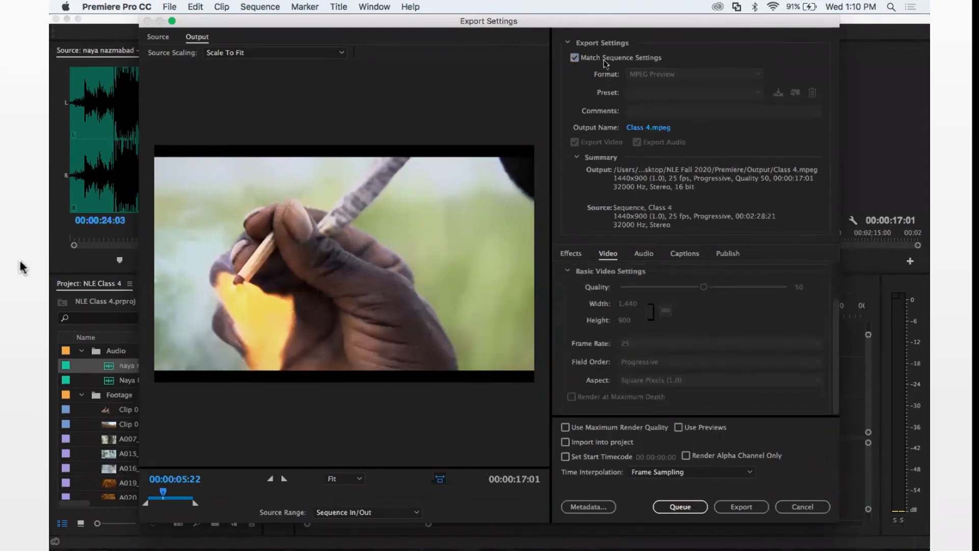
{"action": "left_click", "coordinate": [575, 57]}
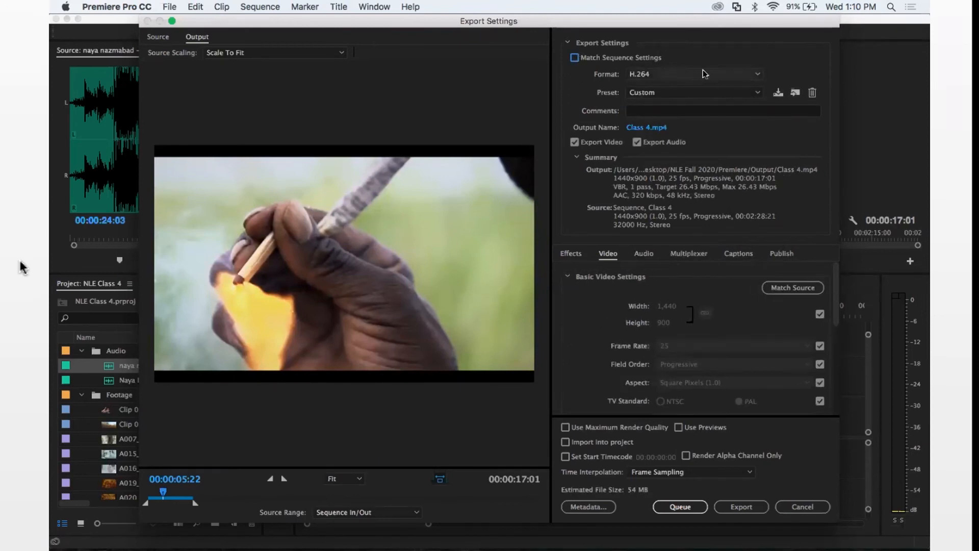
Set the export format to H.264 and the preset to Match Source - High bitrate.
{"action": "left_click", "coordinate": [758, 77]}
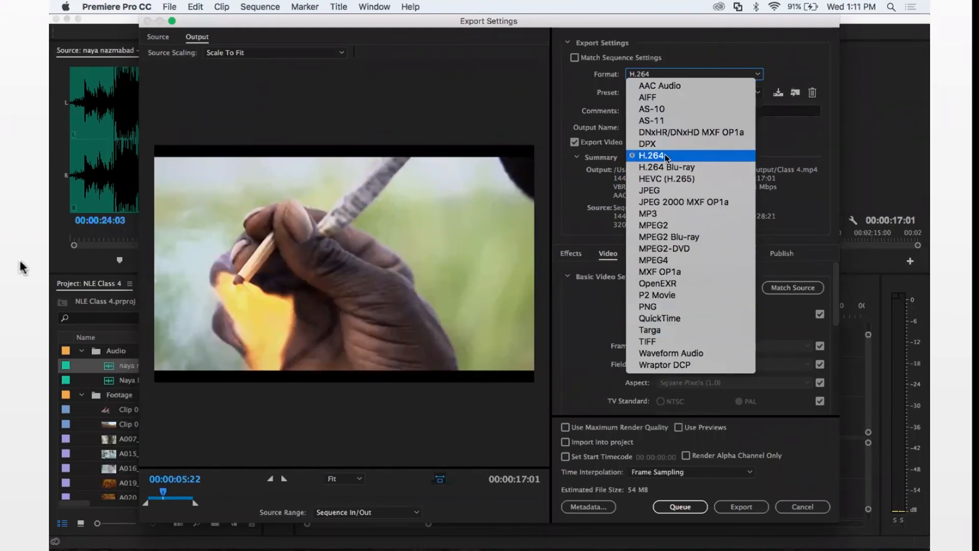
{"action": "left_click", "coordinate": [686, 155]}
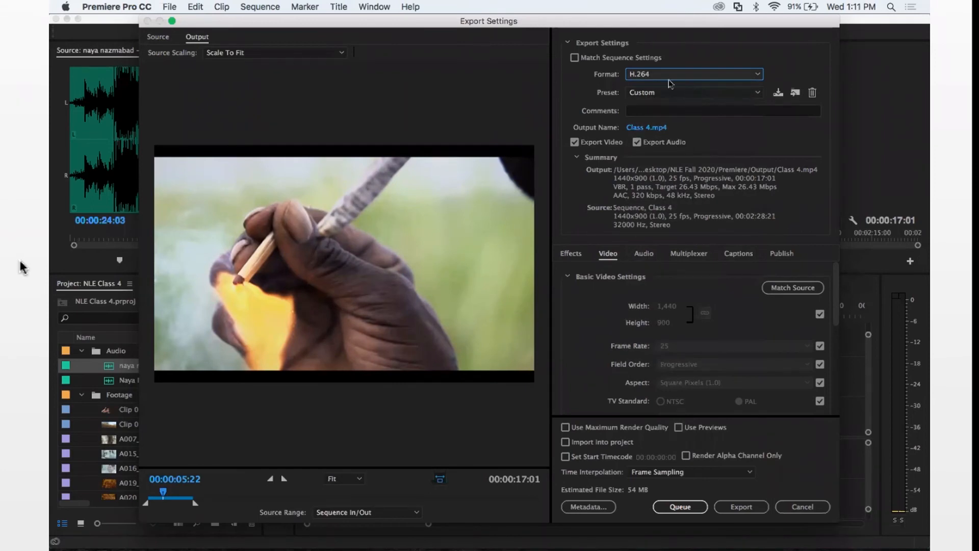
{"action": "left_click", "coordinate": [692, 95]}
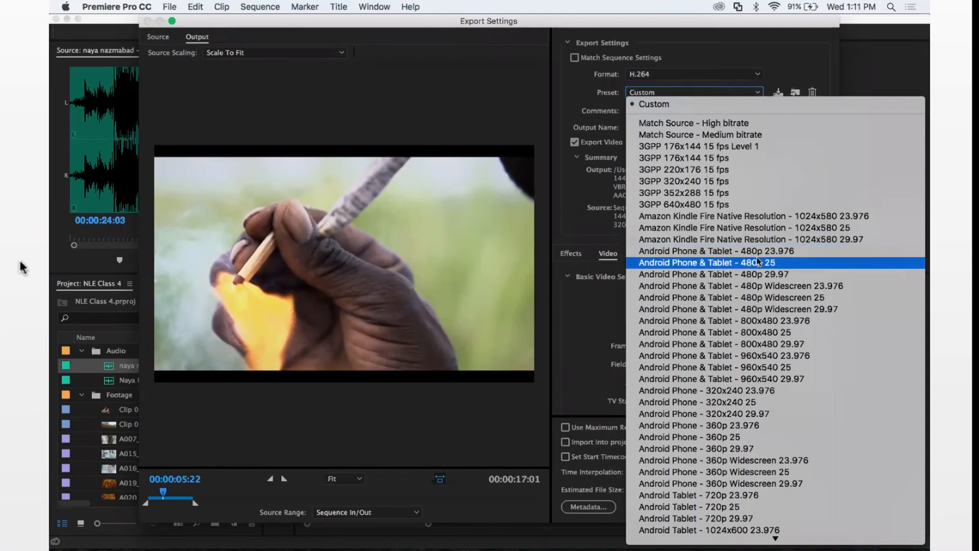
{"action": "scroll", "coordinate": [780, 482], "scroll_direction": "down", "scroll_amount": 15}
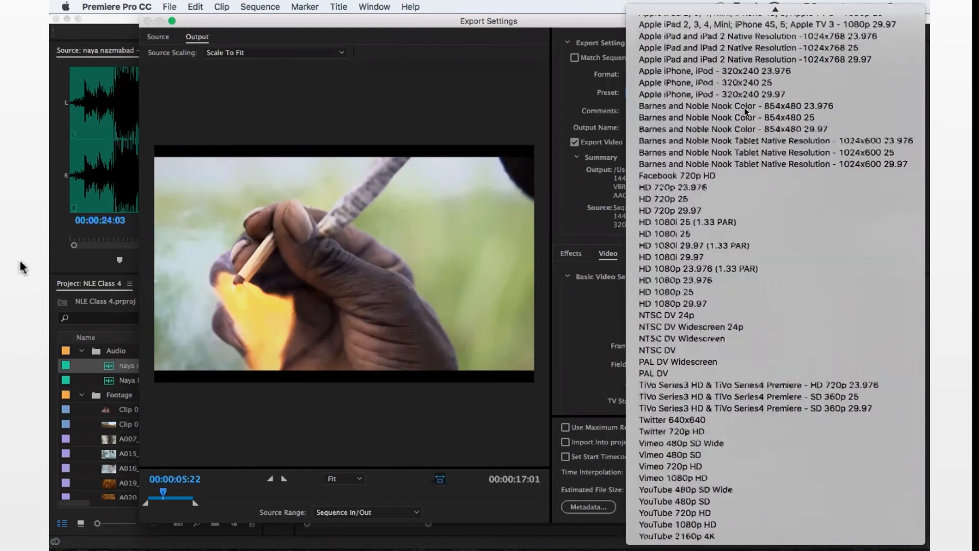
{"action": "scroll", "coordinate": [743, 109], "scroll_direction": "up", "scroll_amount": 15}
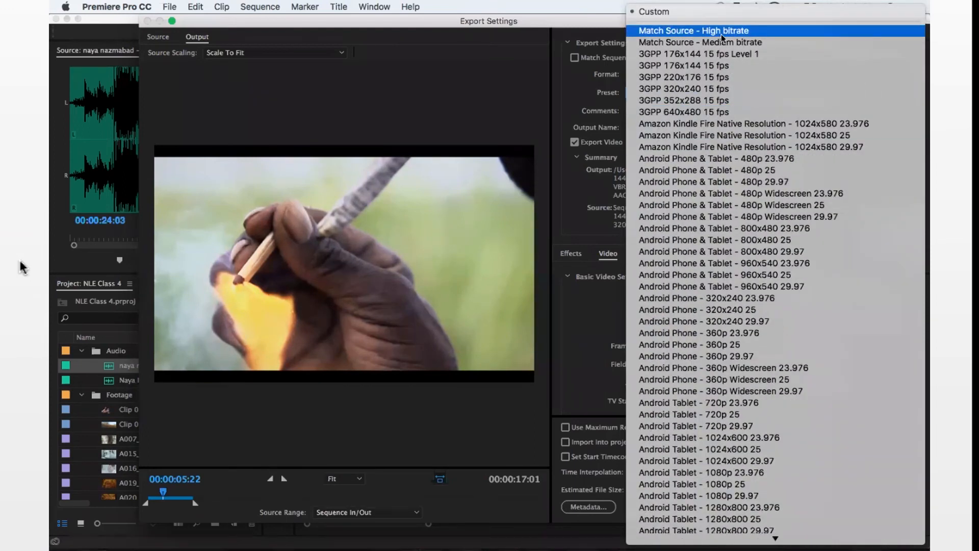
{"action": "left_click", "coordinate": [722, 32]}
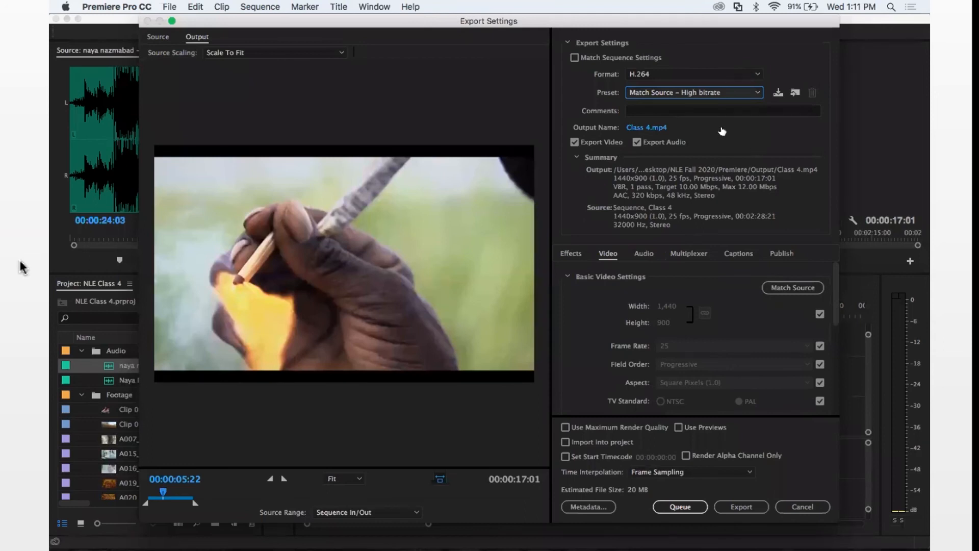
Set the export destination to the Output folder with the file name Class 4.mp4.
{"action": "left_click", "coordinate": [644, 129]}
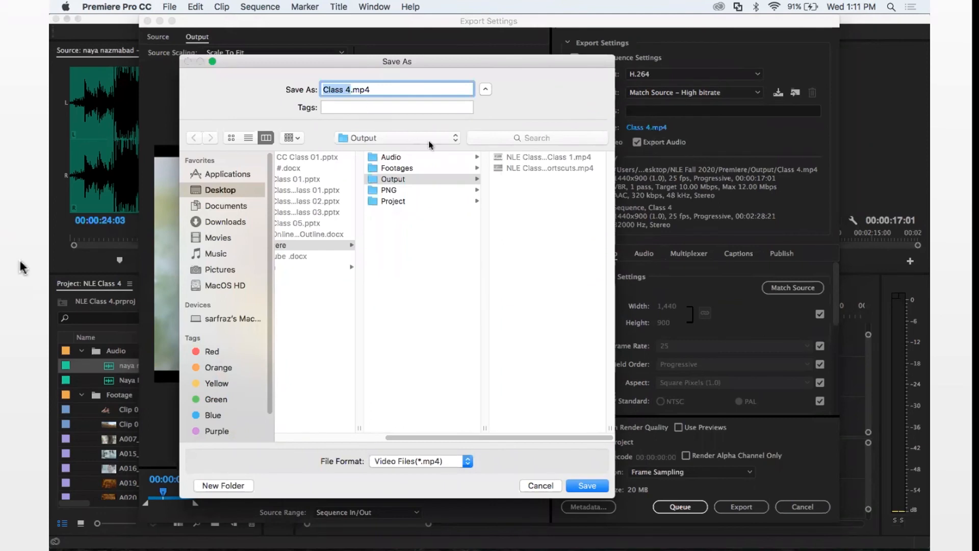
{"action": "left_click", "coordinate": [349, 90]}
{"action": "left_click", "coordinate": [373, 180]}
{"action": "left_click", "coordinate": [377, 191]}
{"action": "key", "text": "Up"}
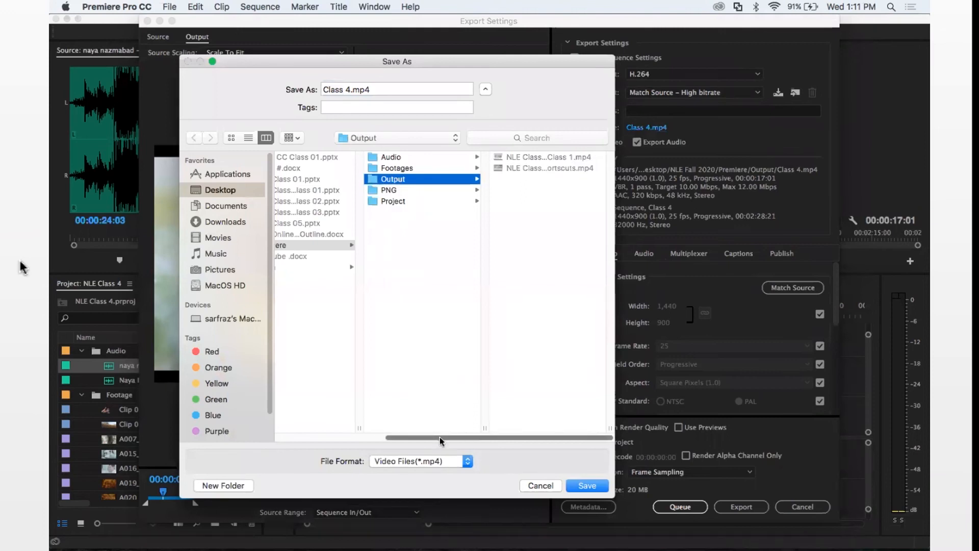
{"action": "scroll", "coordinate": [443, 439], "scroll_direction": "left", "scroll_amount": 3}
{"action": "scroll", "coordinate": [444, 438], "scroll_direction": "right", "scroll_amount": 3}
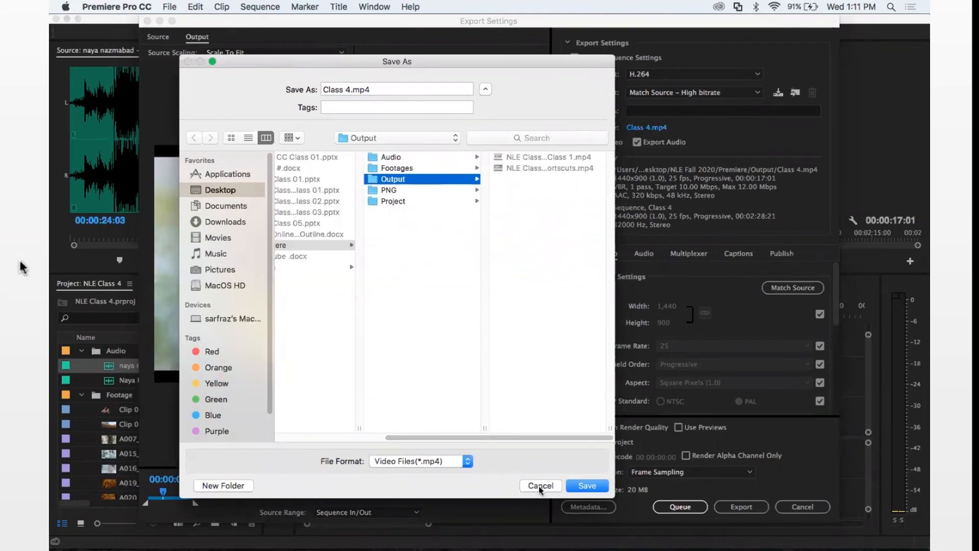
{"action": "left_click", "coordinate": [582, 486]}
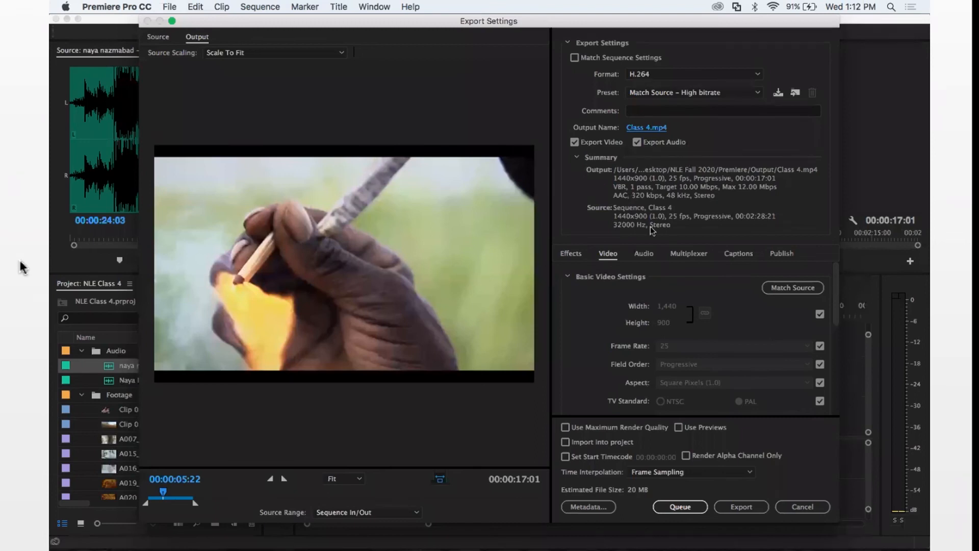
Raise the export's target bitrate to 50 Mbps in the video bitrate settings.
{"action": "left_click_drag", "start_coordinate": [836, 311], "coordinate": [835, 360]}
{"action": "scroll", "coordinate": [837, 392], "scroll_direction": "down", "scroll_amount": 3}
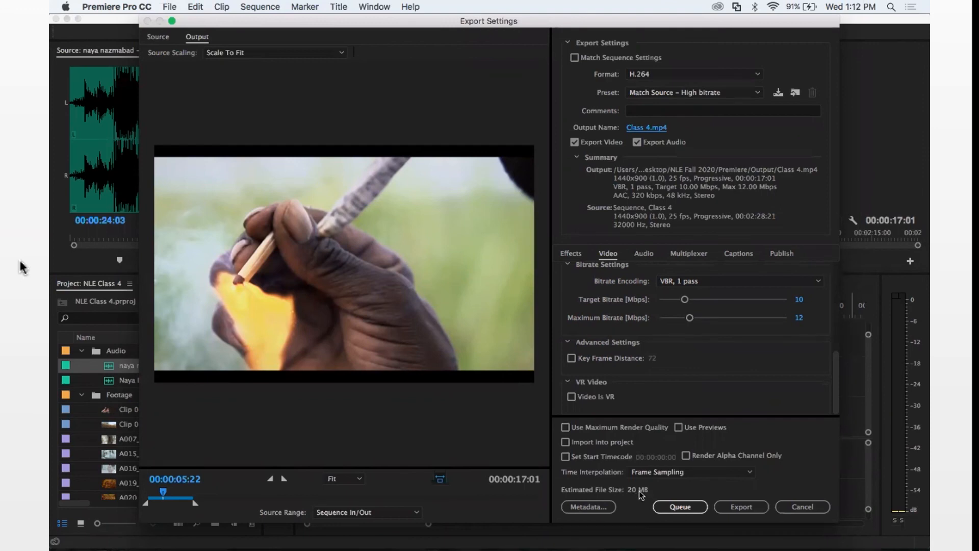
{"action": "left_click_drag", "start_coordinate": [685, 300], "coordinate": [793, 307]}
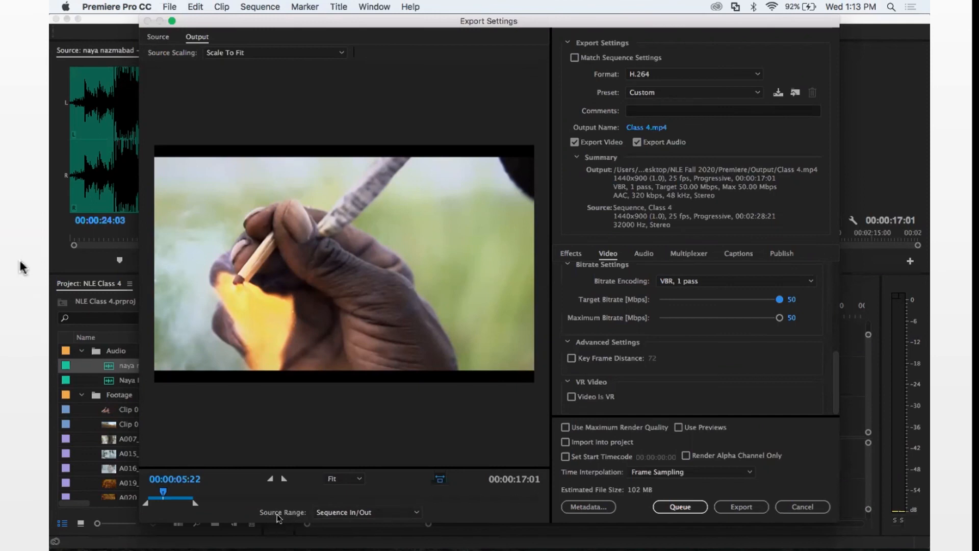
Keep the source range at Sequence In/Out and export the Class 4 sequence.
{"action": "left_click", "coordinate": [339, 512]}
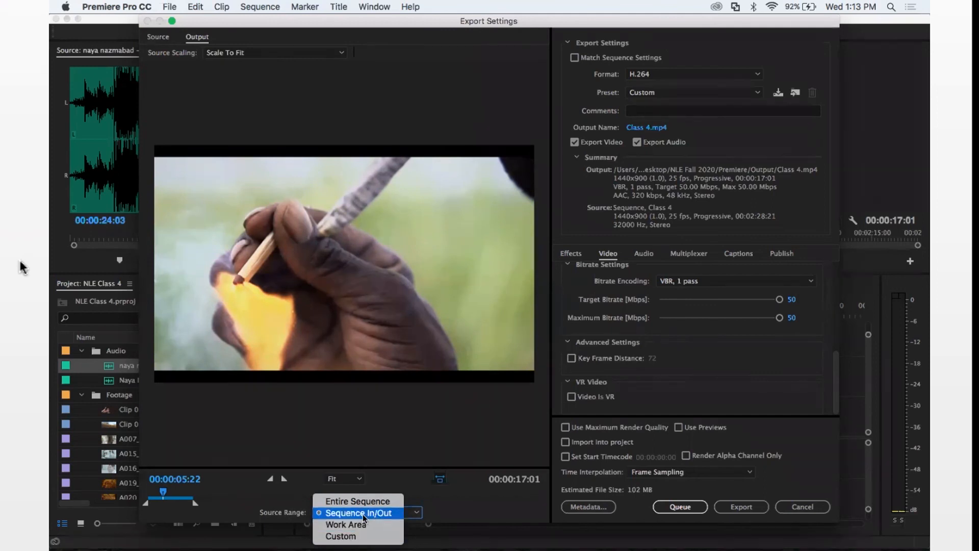
{"action": "left_click", "coordinate": [363, 512]}
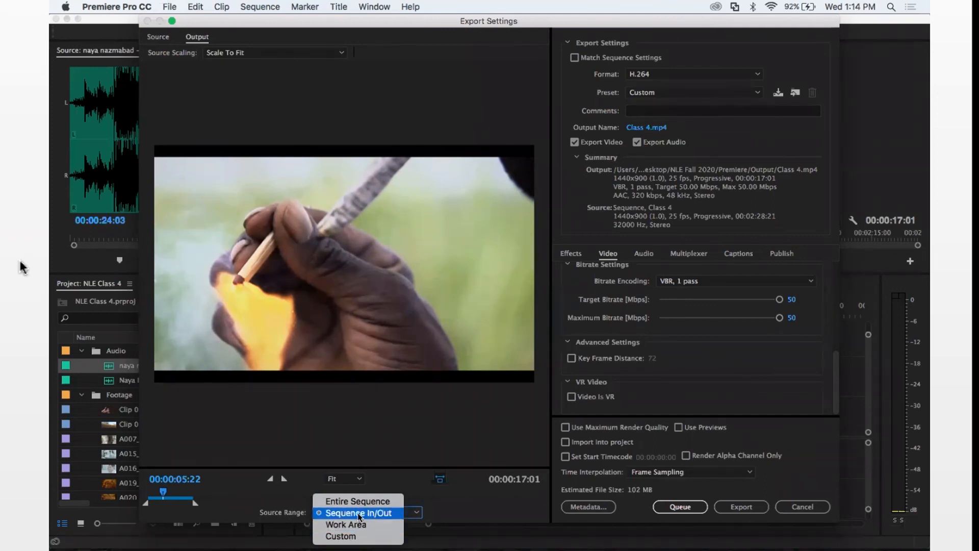
{"action": "left_click", "coordinate": [745, 507]}
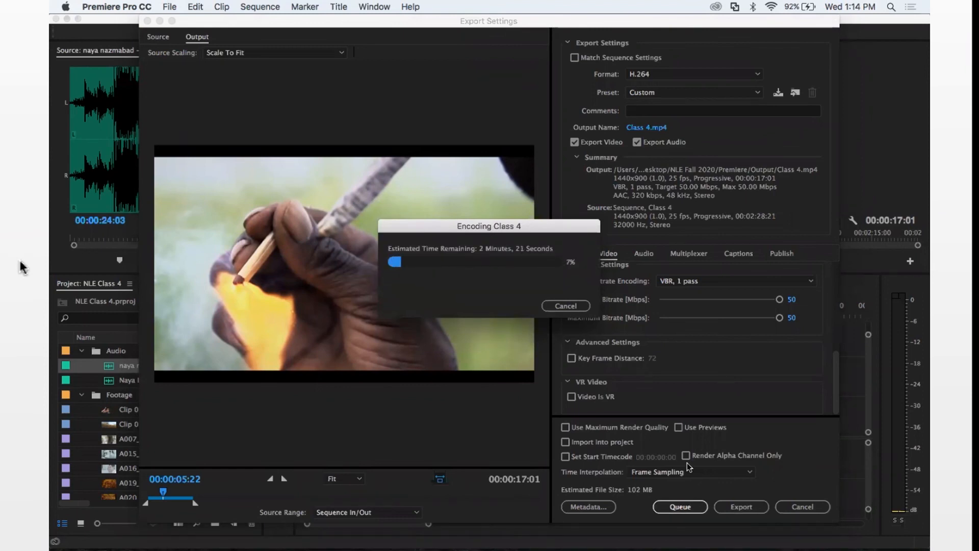
{"action": "key", "text": "super+Tab"}
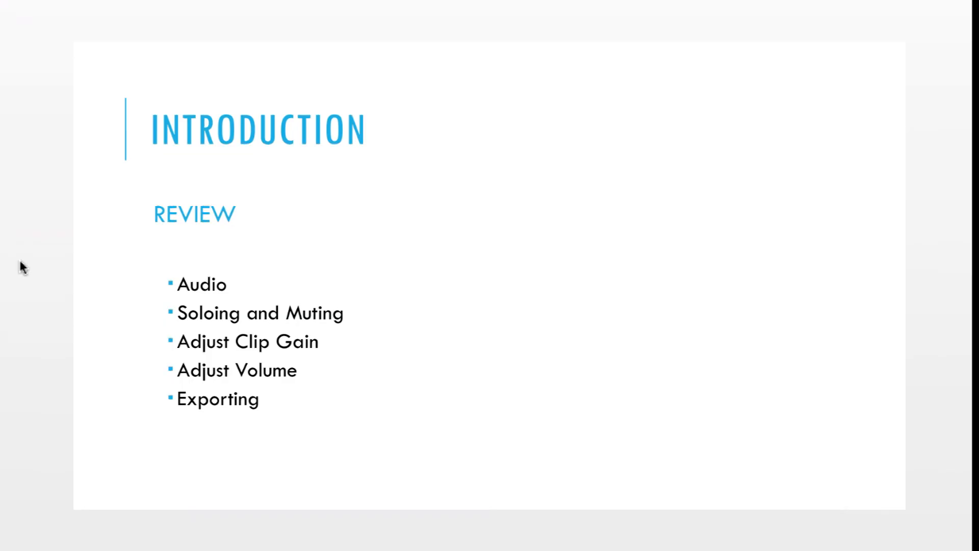